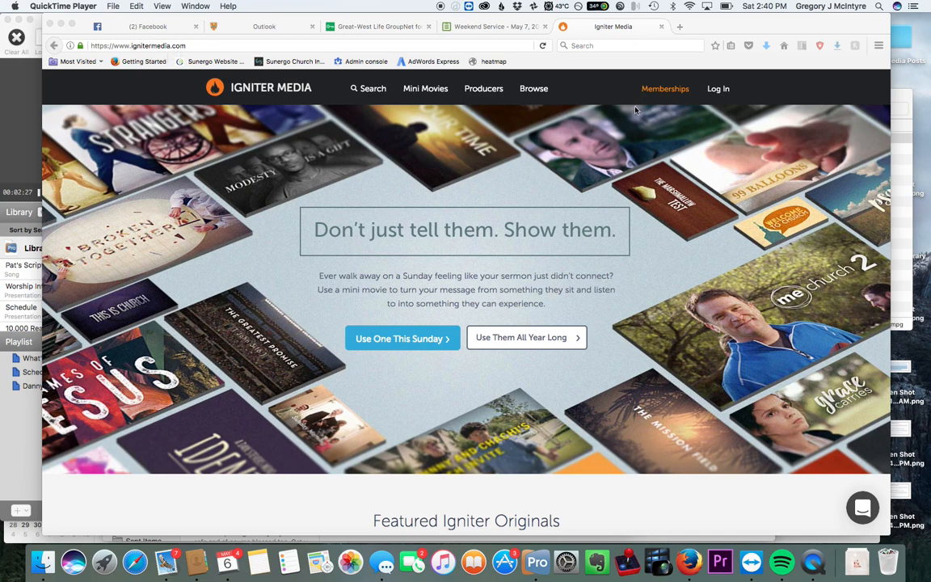
Sign in to the Igniter Media site with the saved account credentials.
left_click(717, 90)
left_click(718, 90)
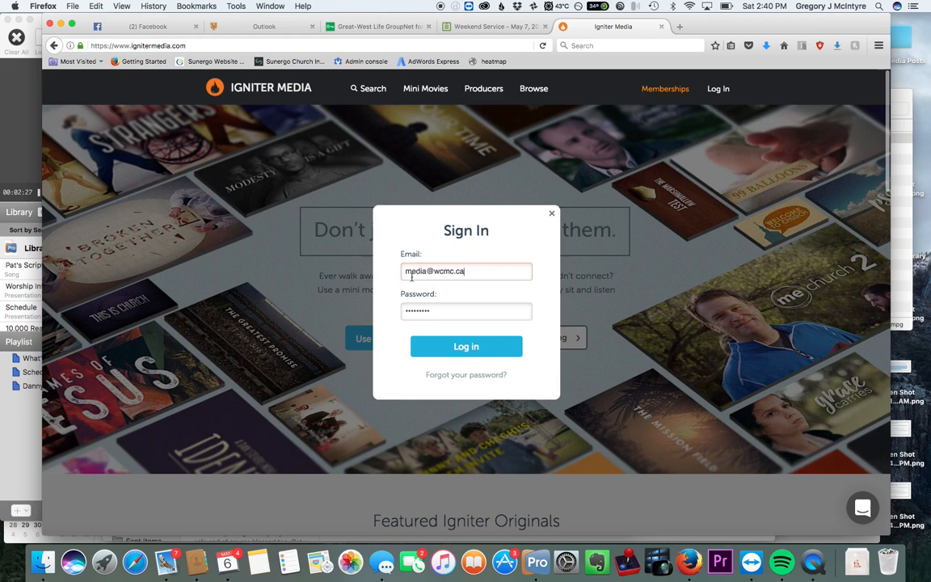
left_click(482, 352)
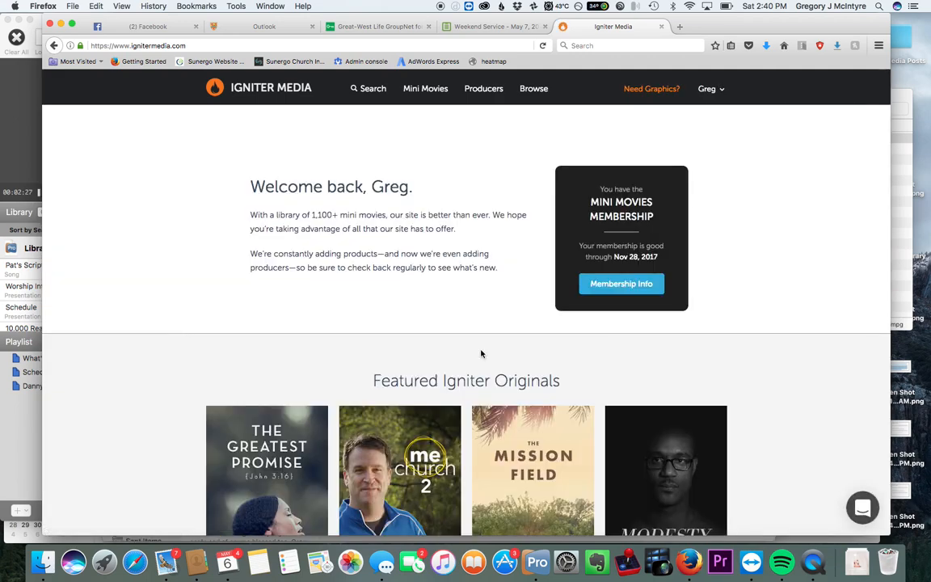
Browse the featured Igniter Originals and featured mini movies on the home page.
scroll(516, 318, "down", 5)
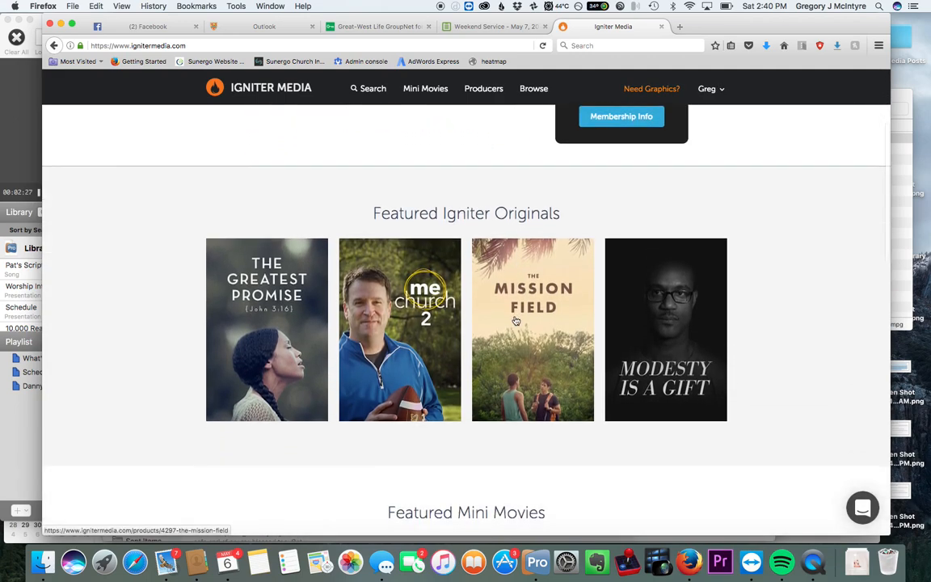
scroll(516, 321, "up", 5)
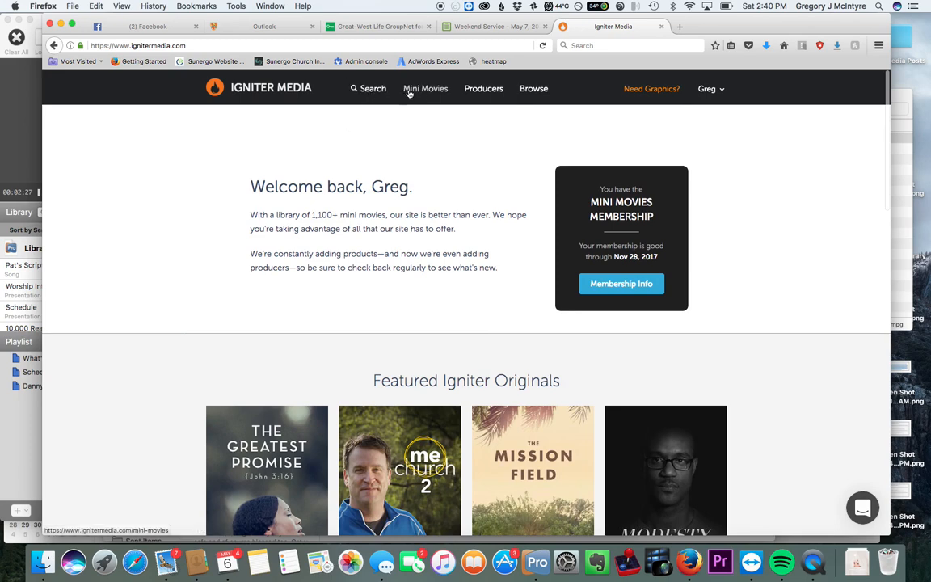
scroll(396, 384, "down", 5)
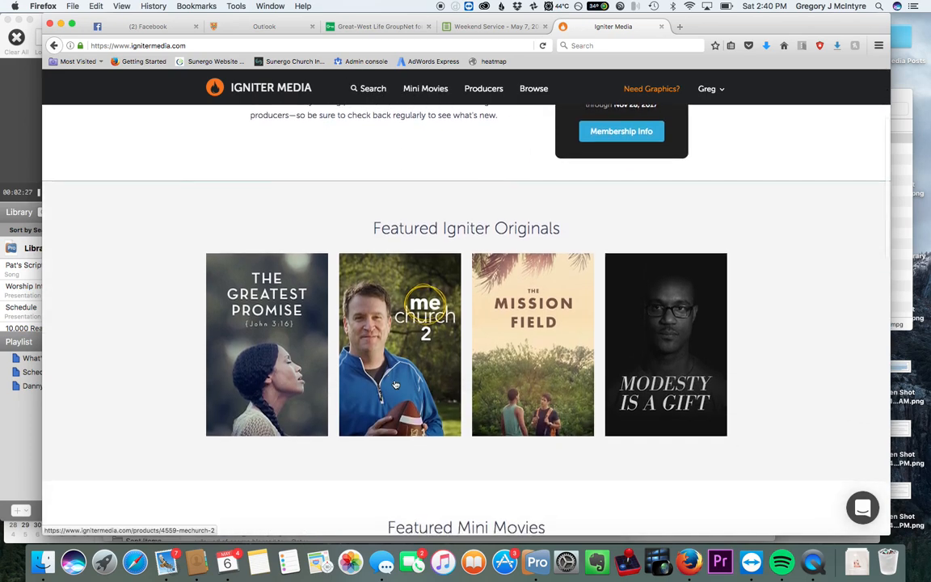
scroll(395, 385, "down", 8)
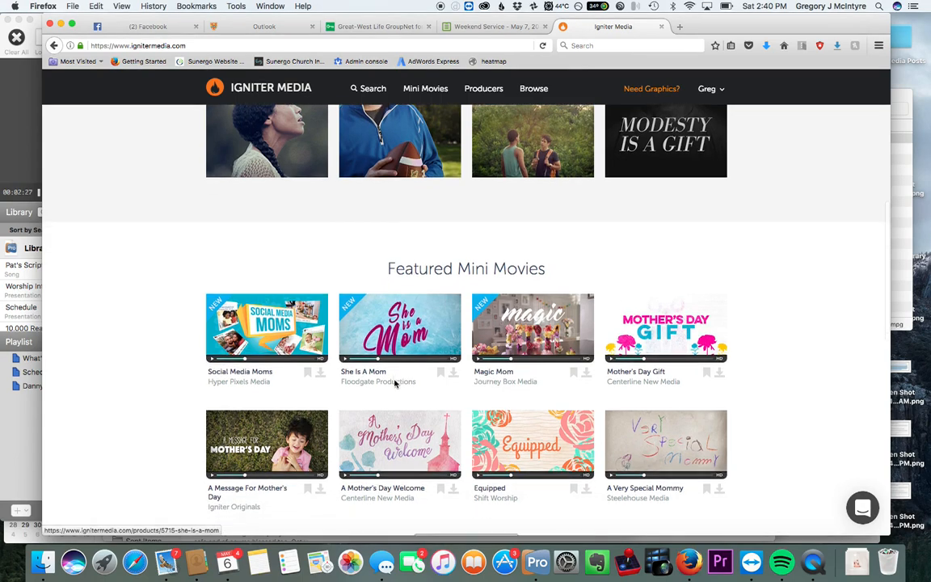
scroll(395, 384, "down", 5)
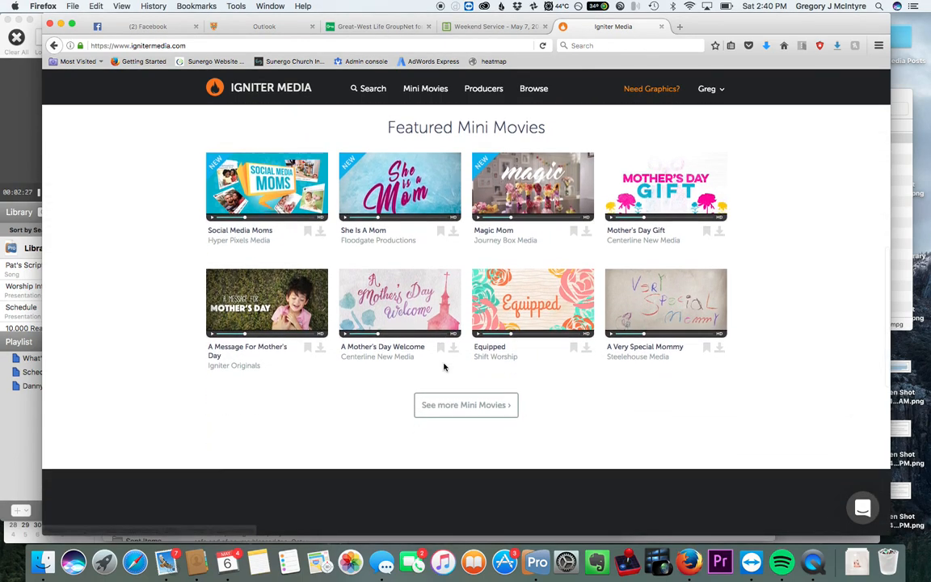
scroll(444, 367, "up", 12)
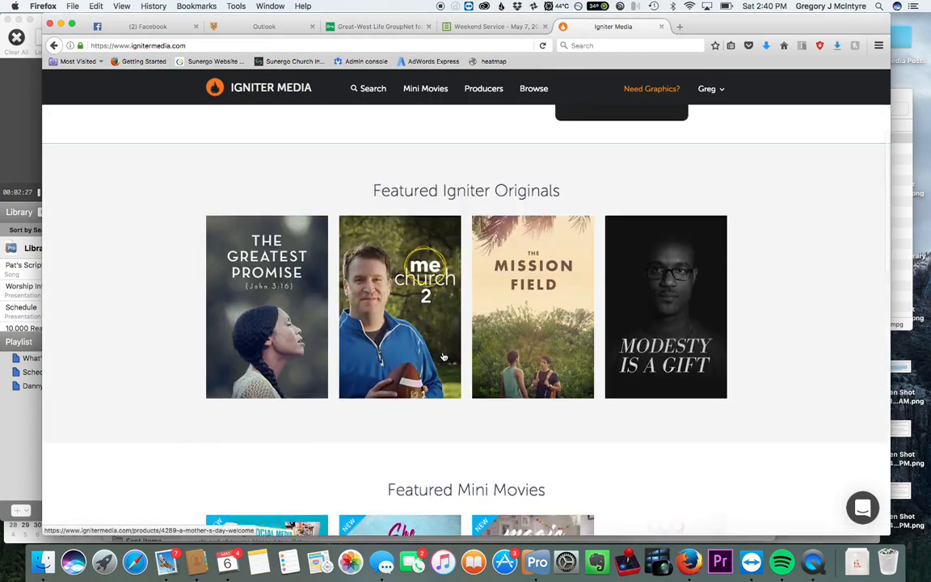
scroll(437, 348, "up", 5)
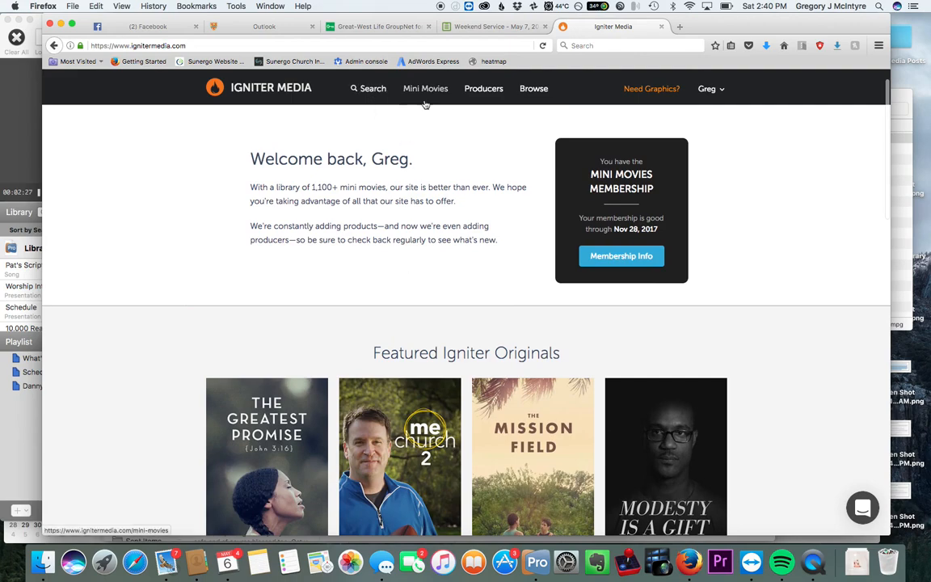
scroll(251, 470, "down", 10)
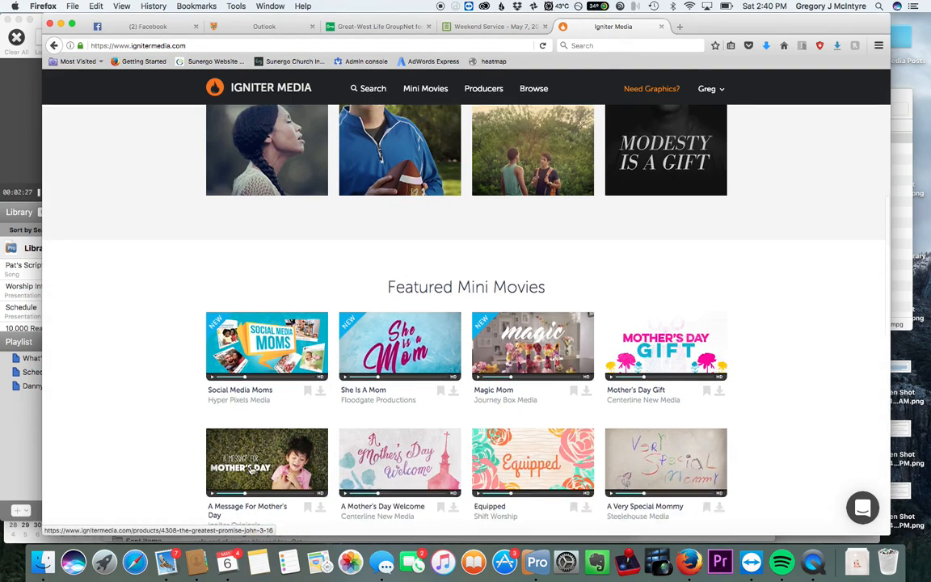
Open the She Is A Mom mini movie and request its download in HD as 720p Mov.
left_click(388, 306)
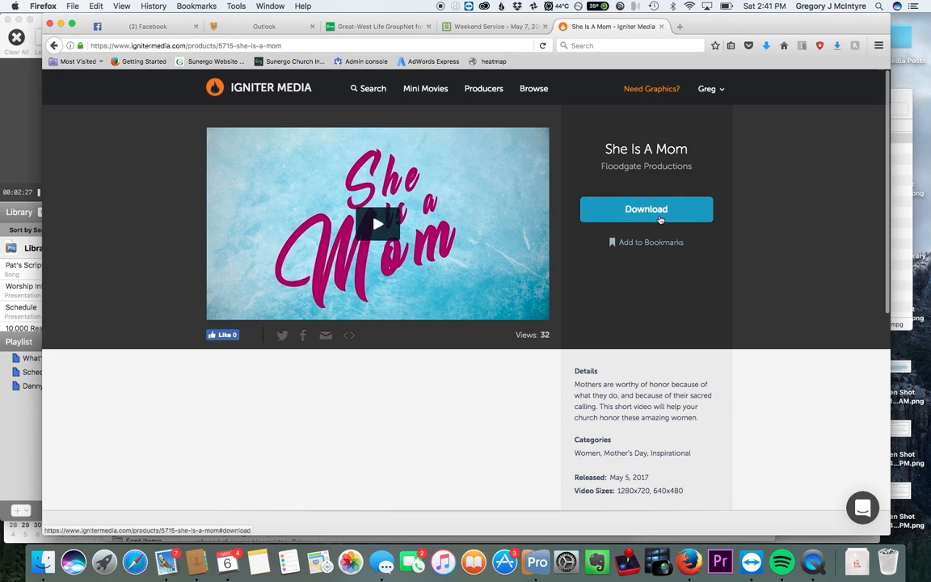
left_click(660, 216)
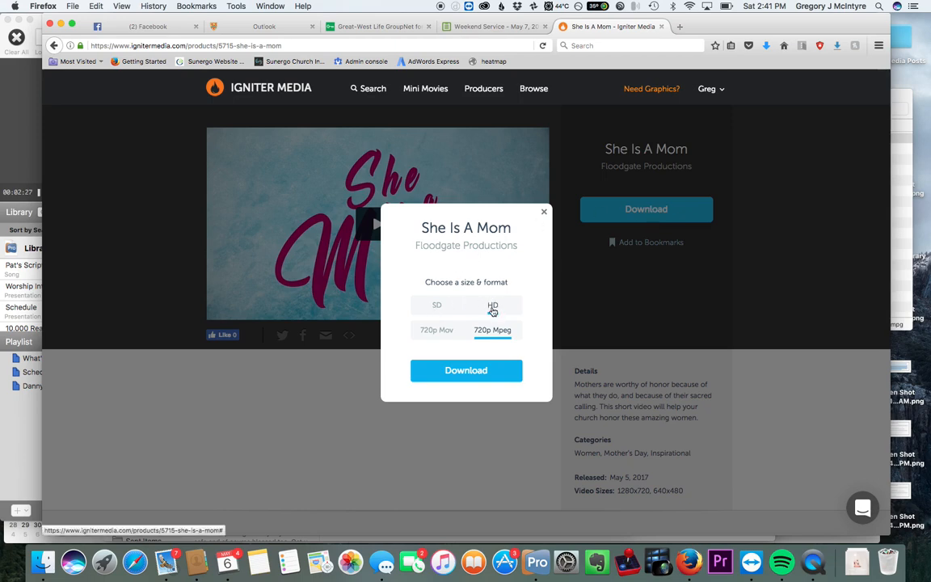
left_click(440, 332)
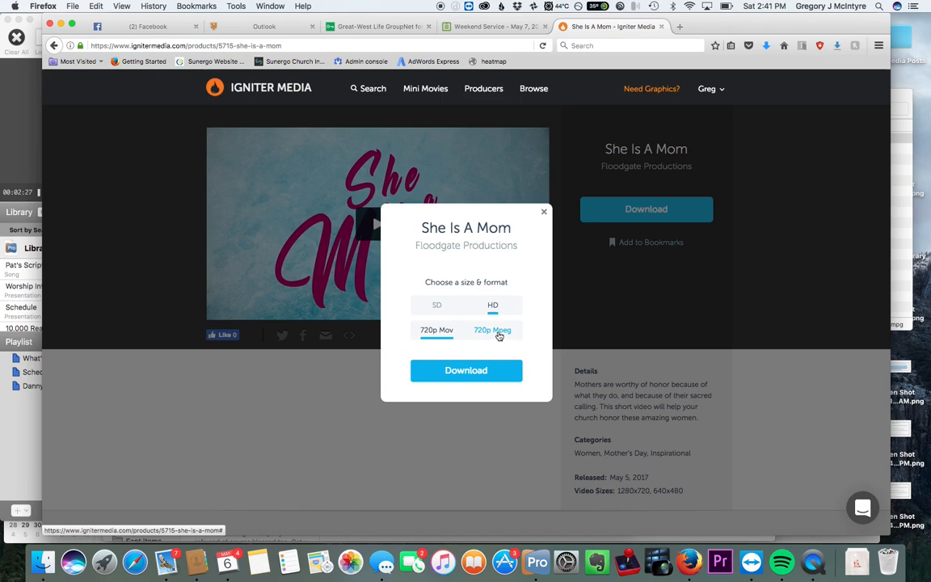
left_click(462, 371)
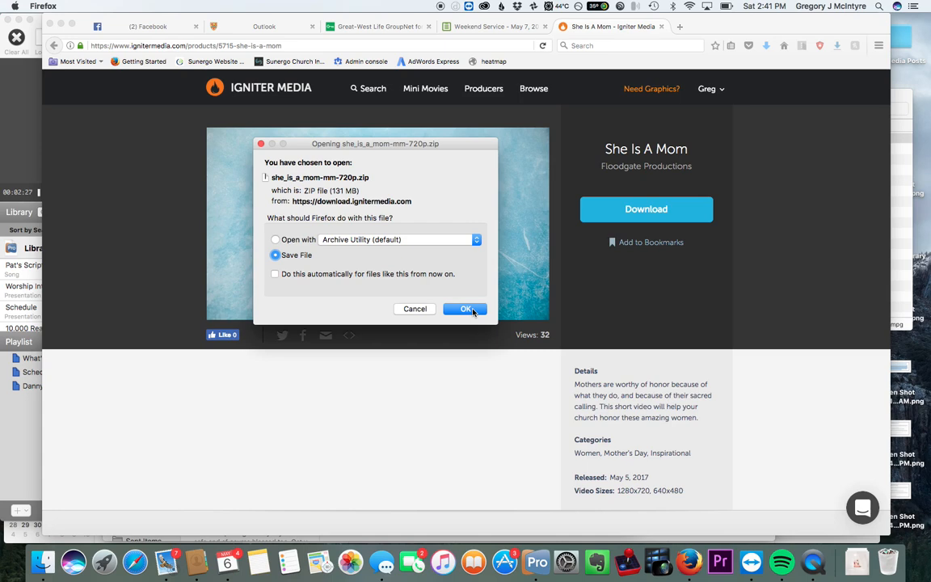
Save the file she_is_a_mom-mm-720p.zip in the Dropbox folder.
left_click(465, 308)
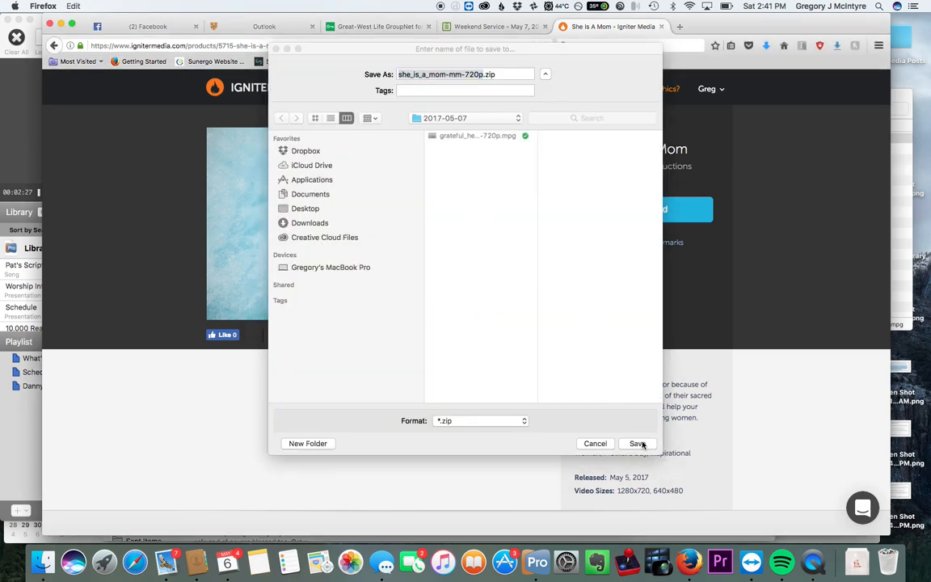
left_click(415, 117)
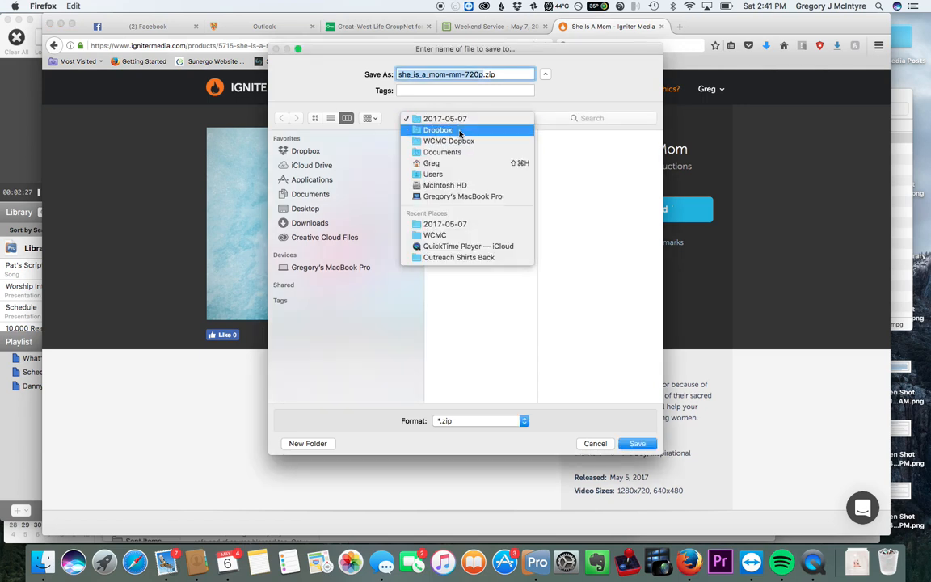
left_click(439, 131)
left_click(641, 447)
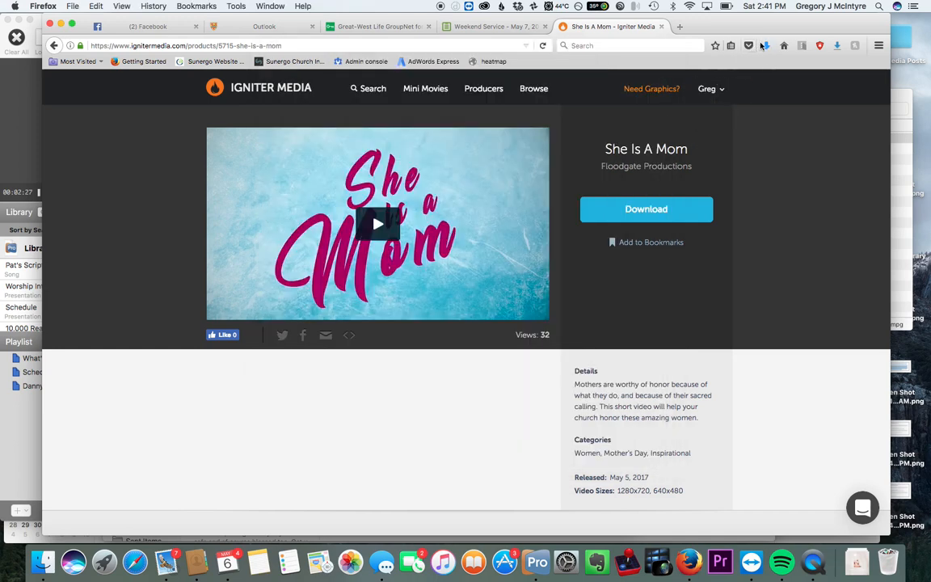
Show the downloaded she_is_a_mom-mm-720p.zip in its Finder folder and extract it.
left_click(765, 46)
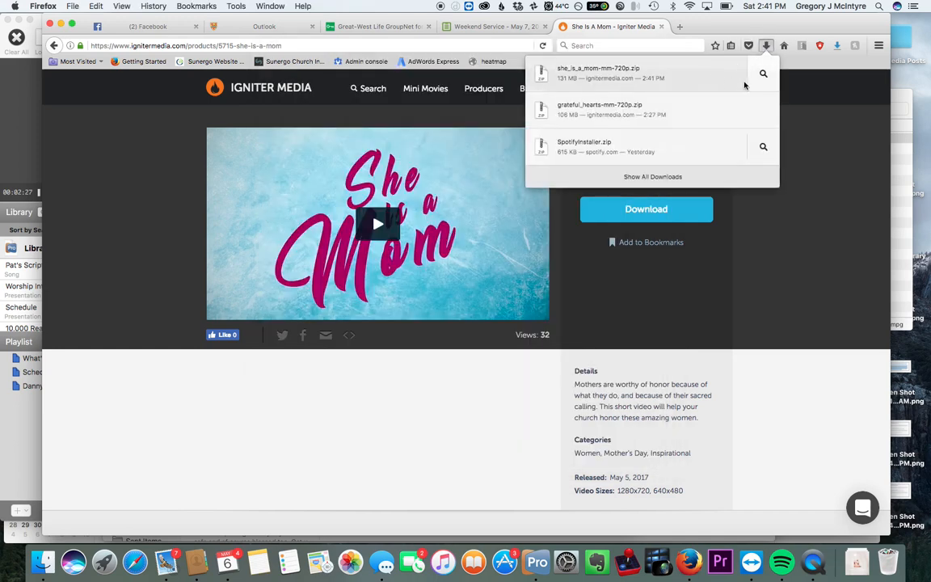
left_click(763, 74)
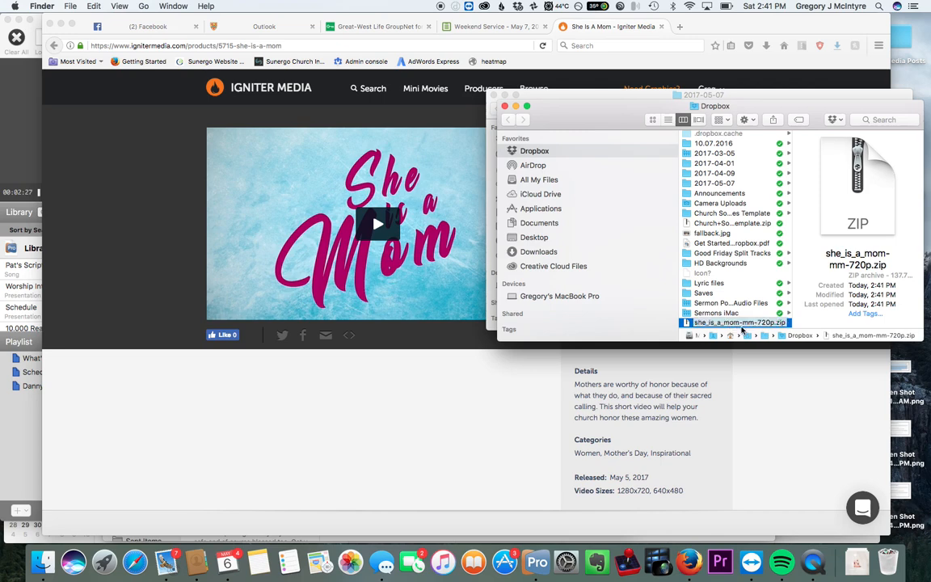
double_click(725, 324)
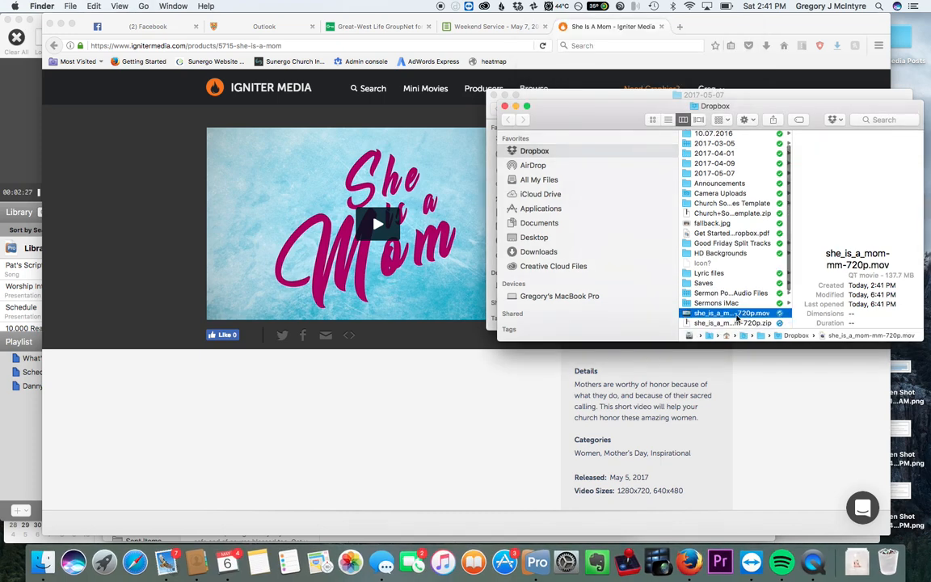
Delete the she_is_a_mom-mm-720p.zip archive from the Dropbox folder and select the extracted .mov file.
left_click(725, 282)
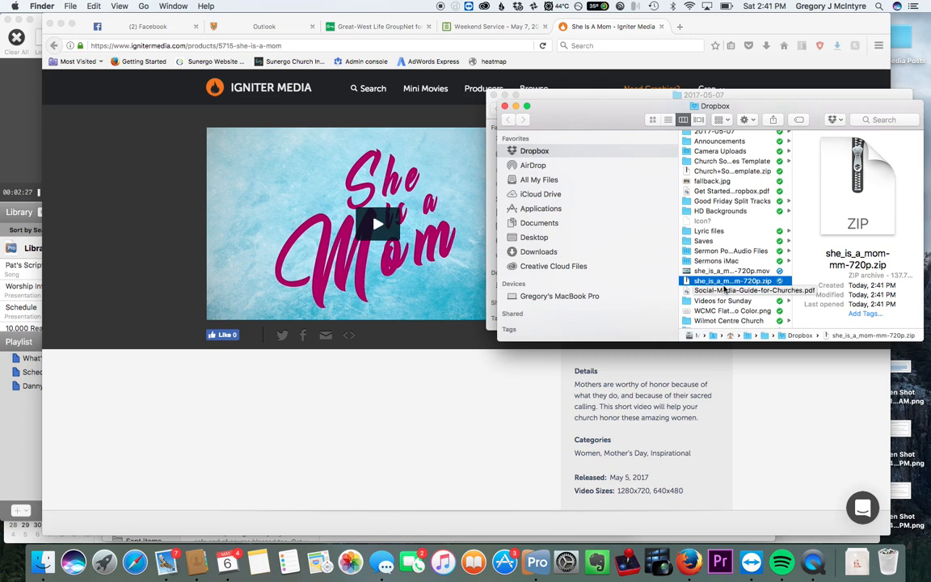
key("super+BackSpace")
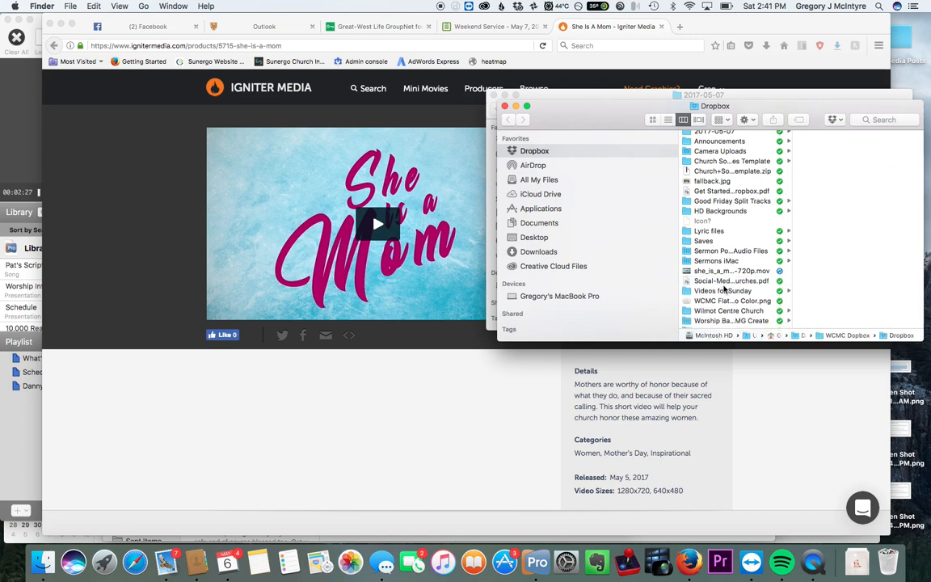
left_click(734, 280)
left_click(731, 271)
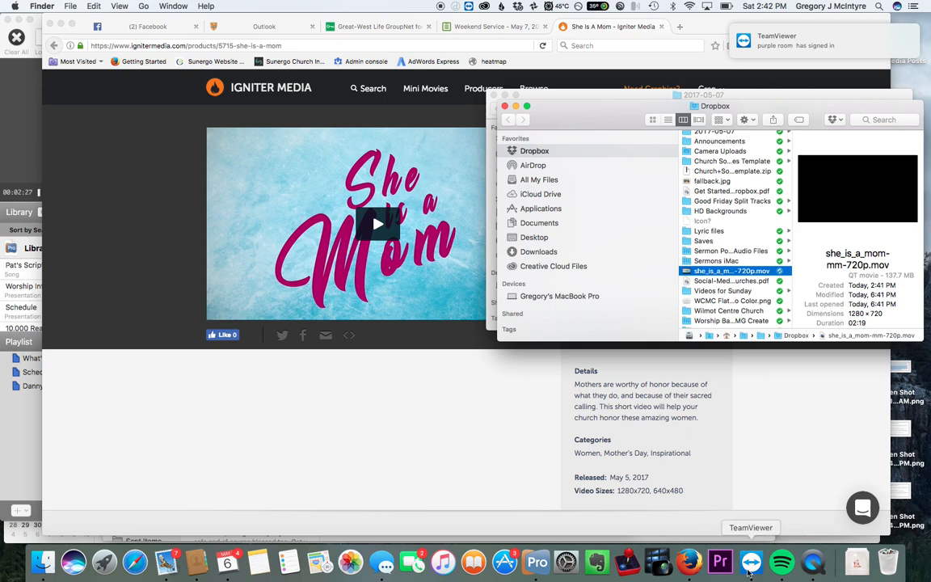
Switch to ProPresenter 6 and add she_is_a_mom-mm-720p.mov from the Dropbox folder to the Foreground video collection.
left_click(536, 561)
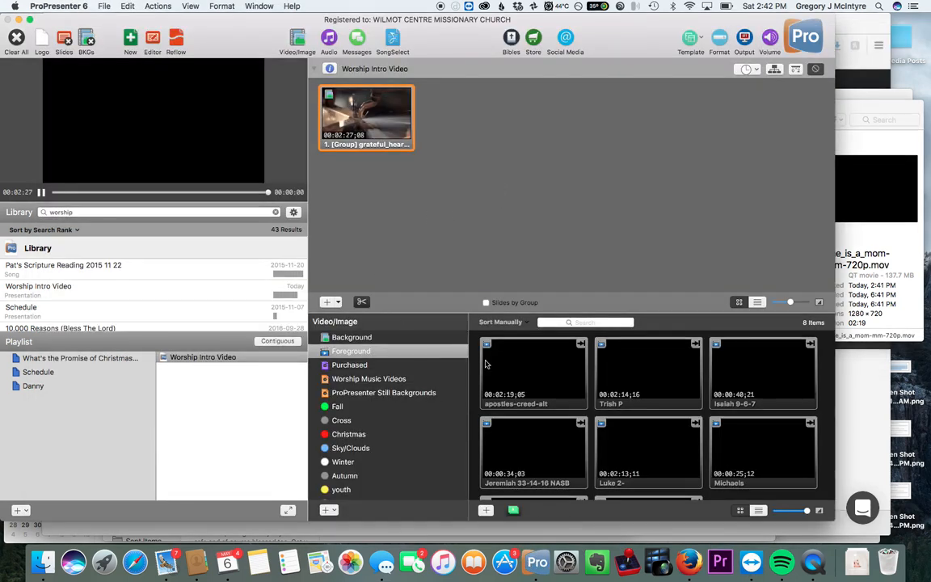
left_click(366, 352)
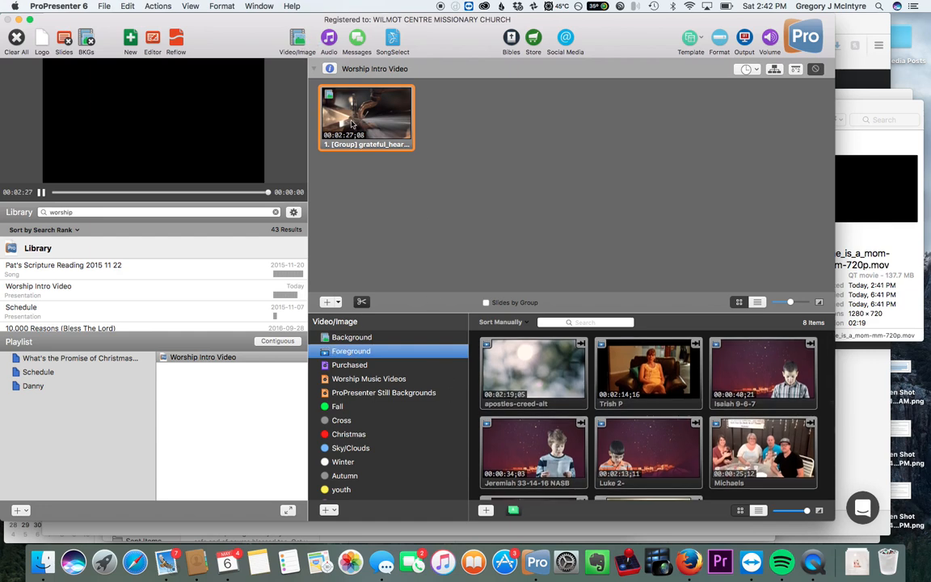
left_click(299, 41)
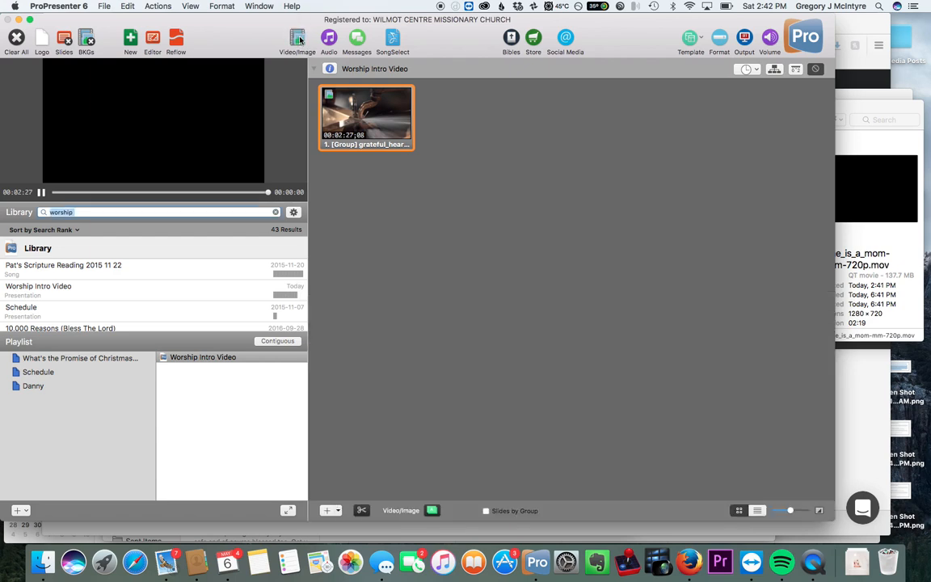
left_click(298, 40)
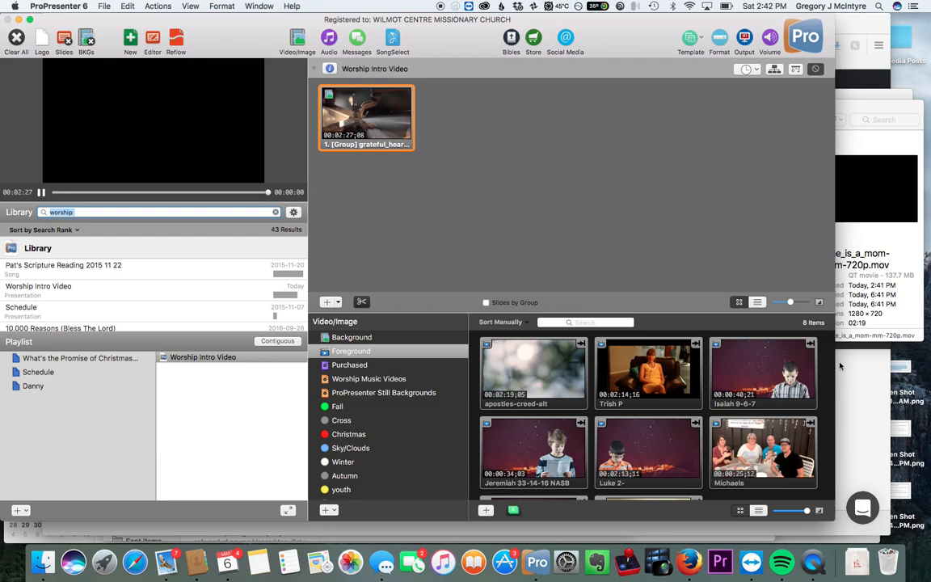
left_click(871, 120)
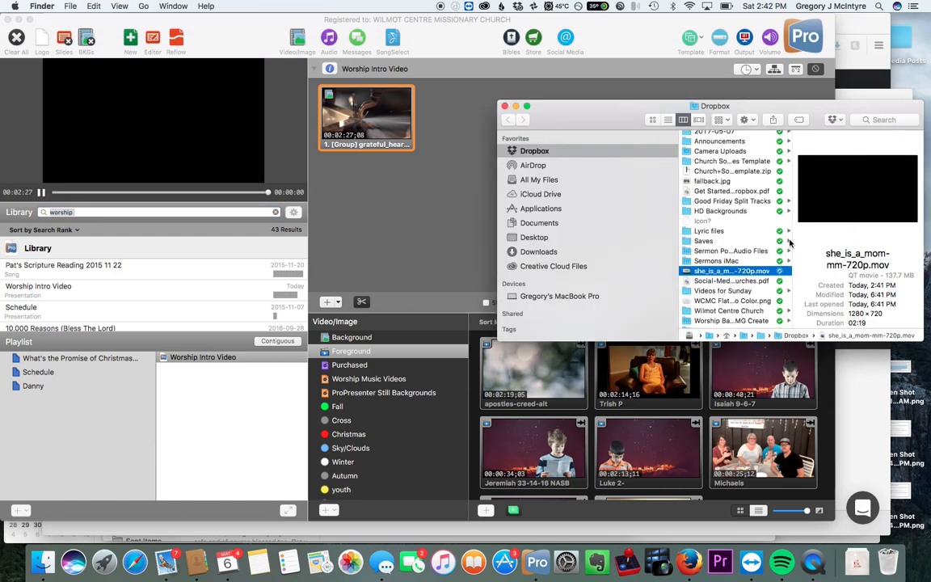
left_click_drag(741, 274, 597, 436)
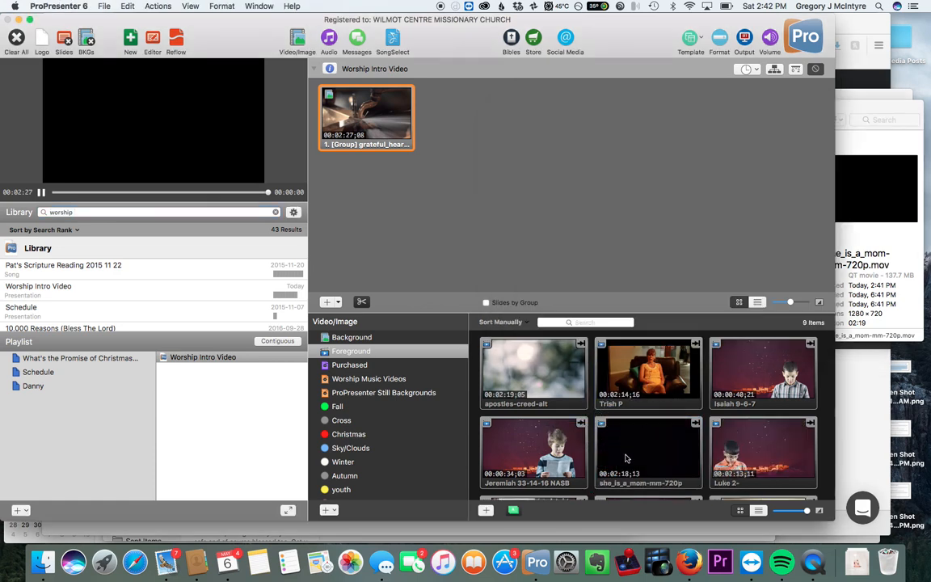
Add the she_is_a_mom-mm-720p video to the playlist below Worship Intro Video and open that entry.
scroll(614, 449, "down", 2)
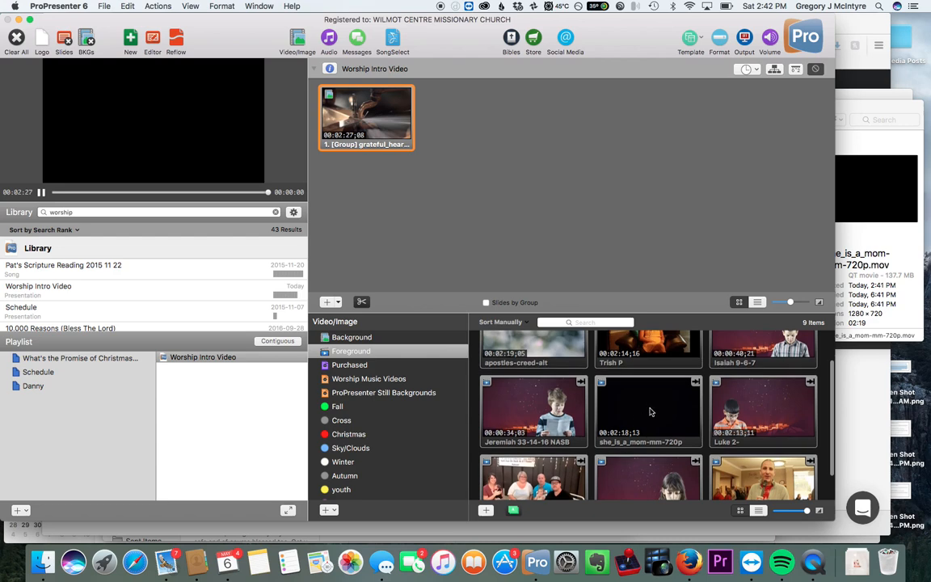
left_click_drag(646, 410, 219, 388)
left_click(212, 368)
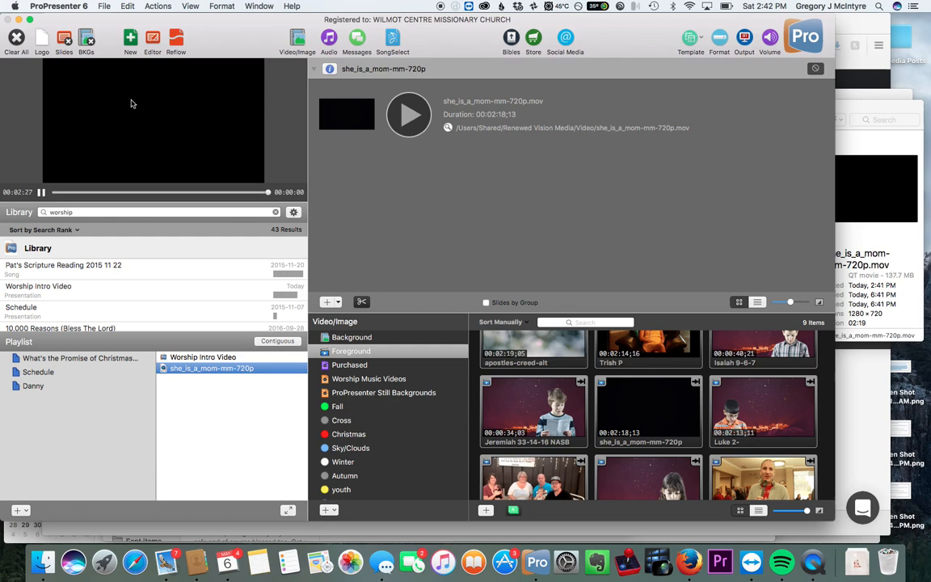
Create a new 1280 x 720 document named "She is a mom" in the Presentation category.
left_click(130, 40)
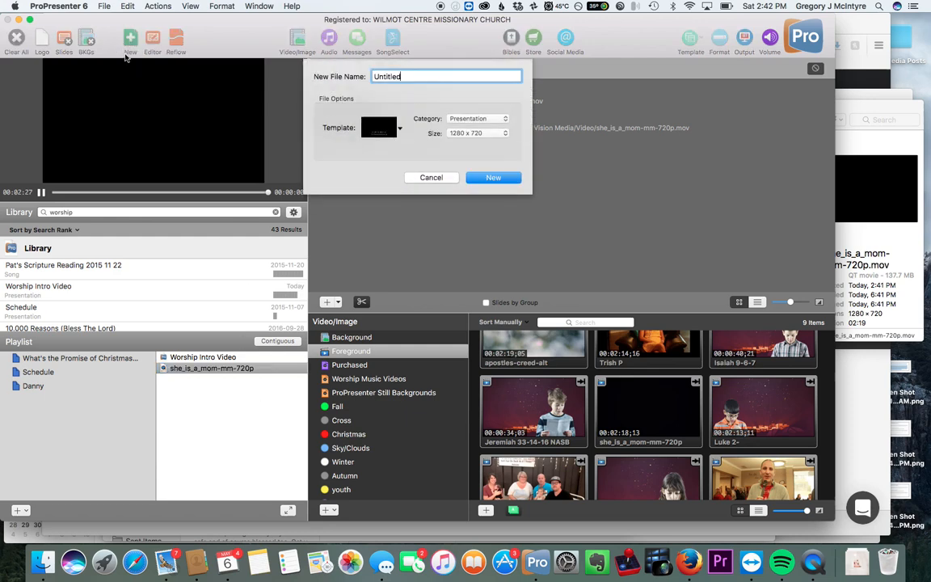
double_click(375, 76)
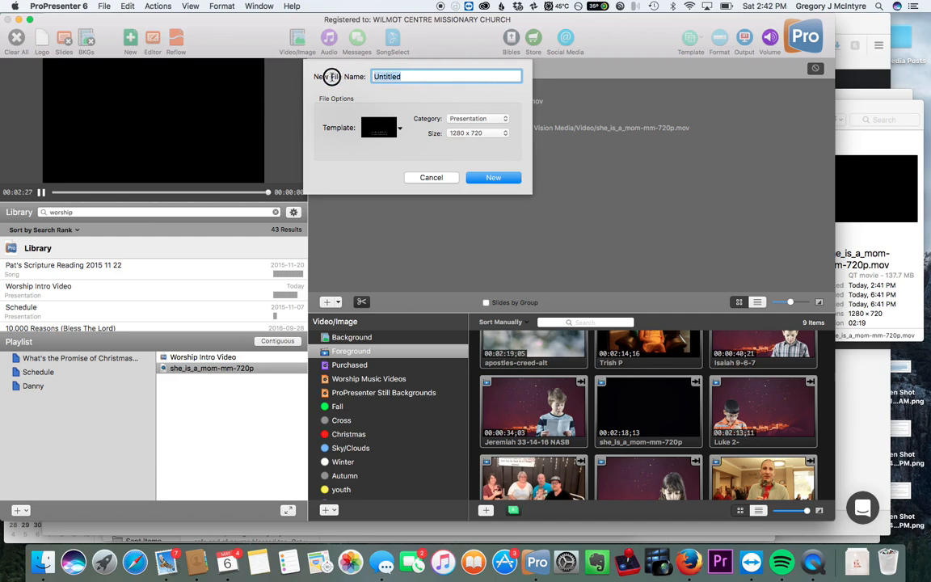
key("BackSpace")
type("Shi")
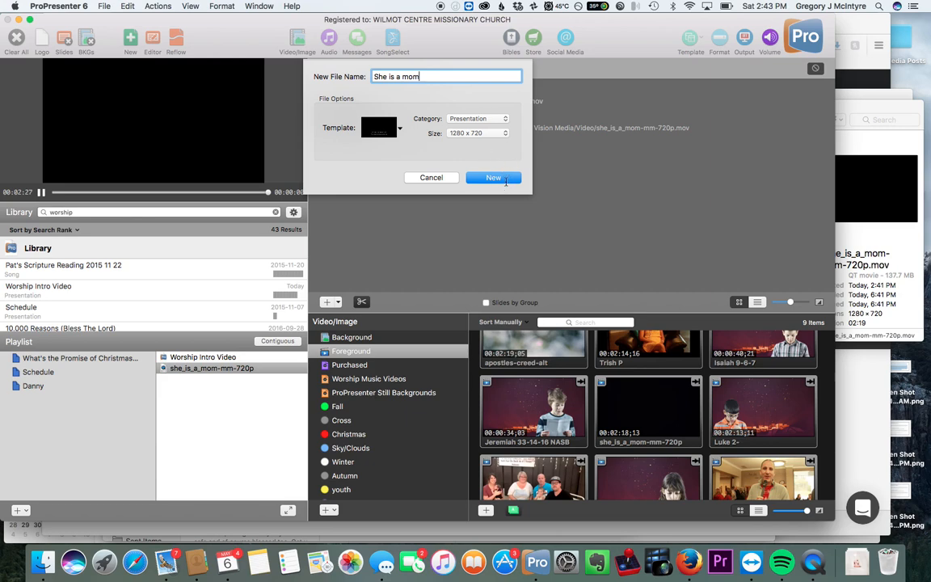
left_click(504, 178)
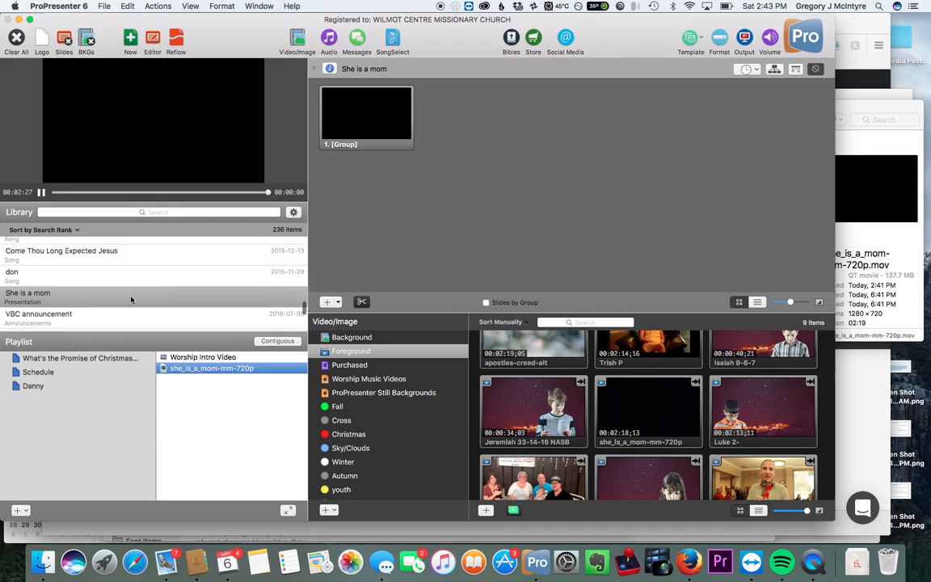
Add the "She is a mom" presentation to the playlist below the she_is_a_mom-mm-720p entry and open it.
left_click_drag(131, 300, 219, 395)
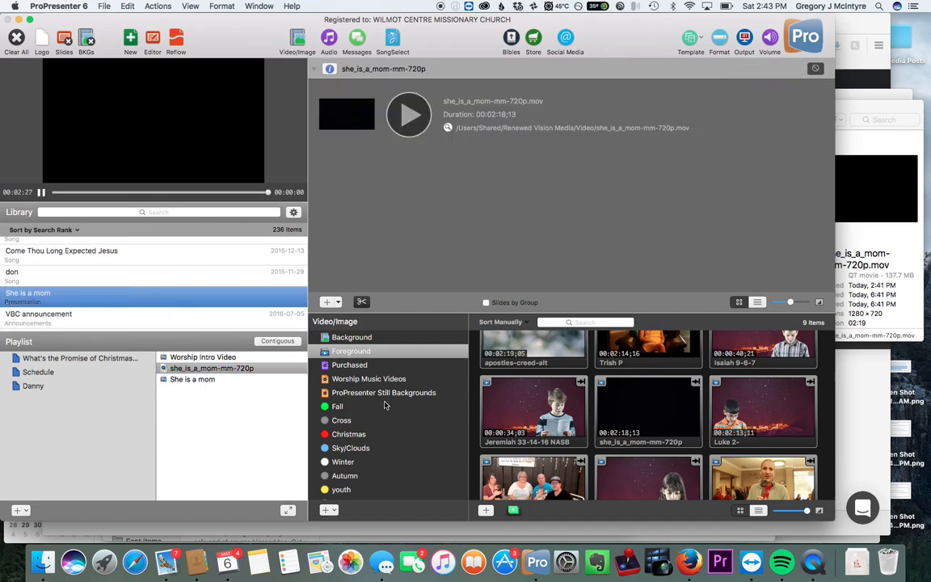
left_click(216, 380)
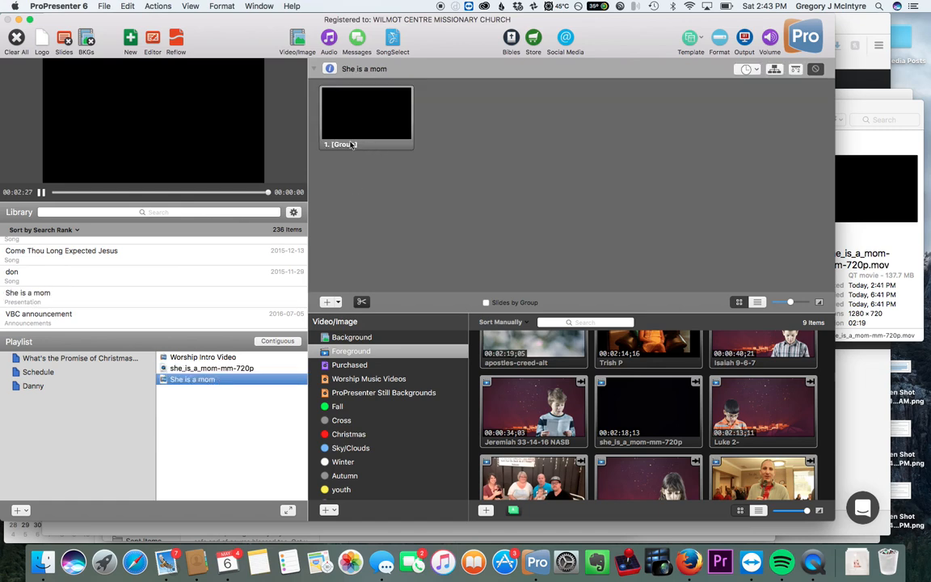
Place the she_is_a_mom-mm-720p video from the Foreground collection as the second slide and add a blank slide after it.
mouse_move(597, 378)
left_mouse_down()
mouse_move(656, 406)
mouse_move(534, 198)
mouse_move(473, 150)
mouse_move(467, 130)
left_mouse_up()
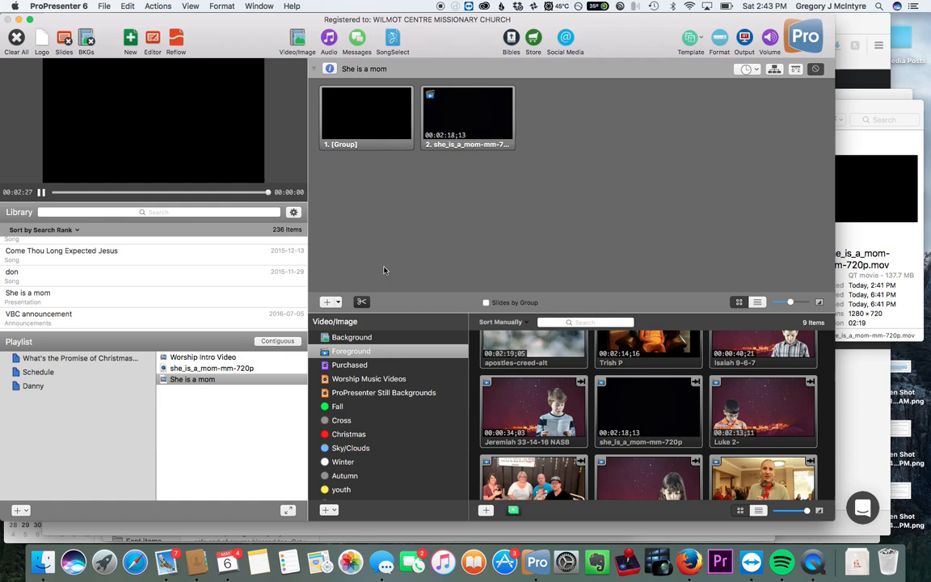
left_click(325, 301)
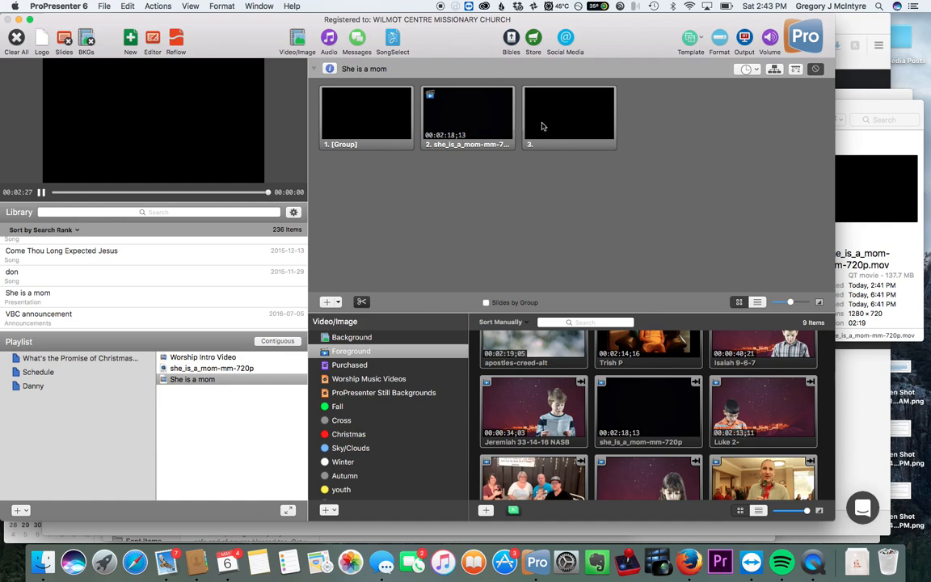
Insert an empty text element on the second slide, the one with the video, and return to the slide overview.
right_click(465, 124)
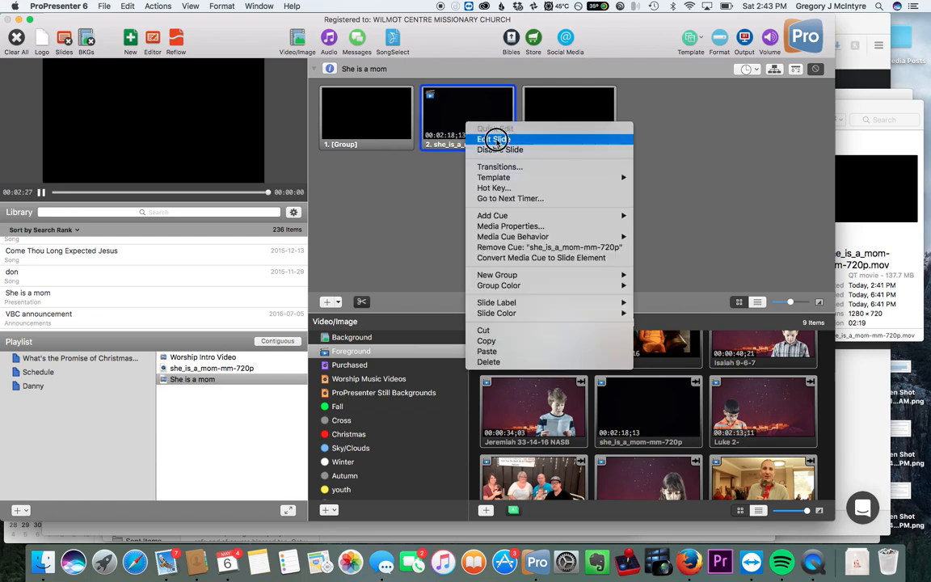
left_click(494, 139)
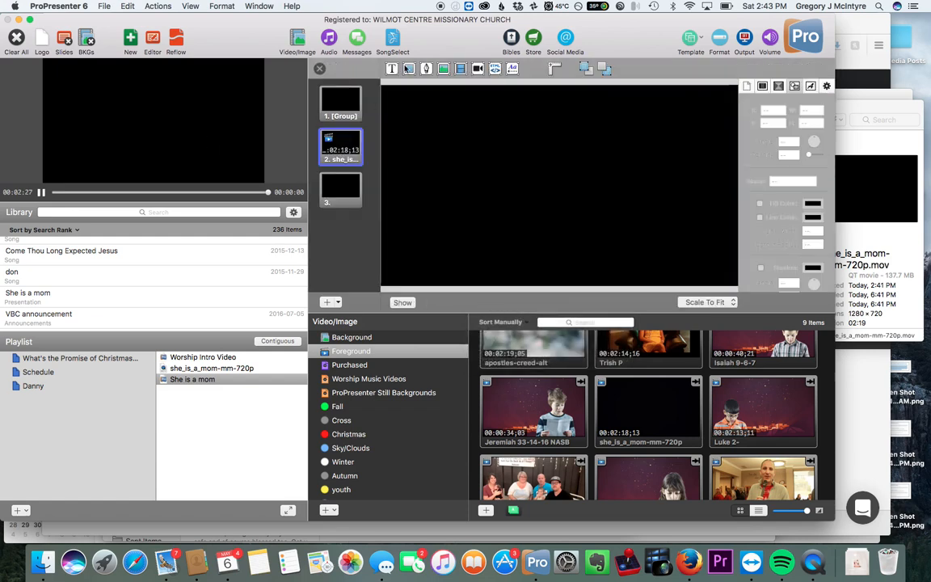
left_click(393, 69)
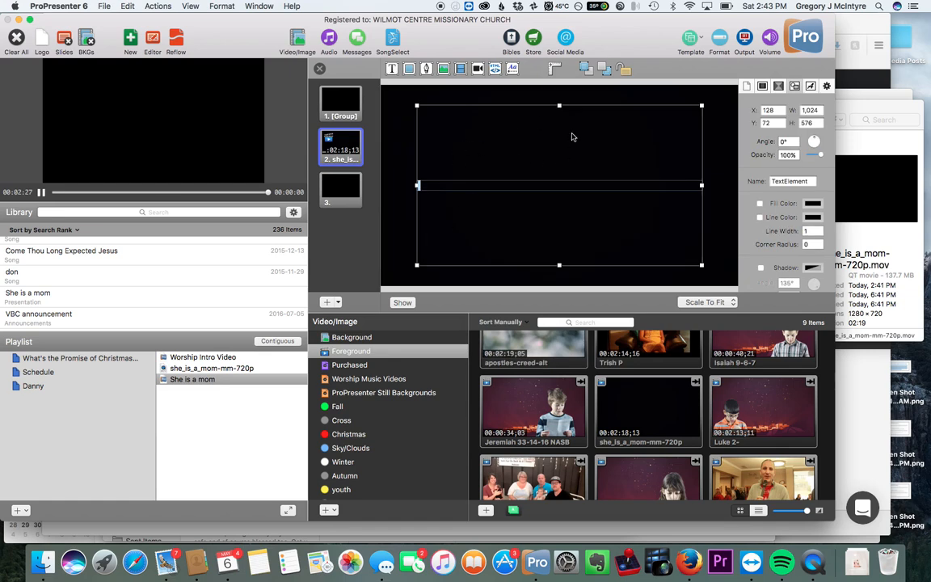
left_click(320, 71)
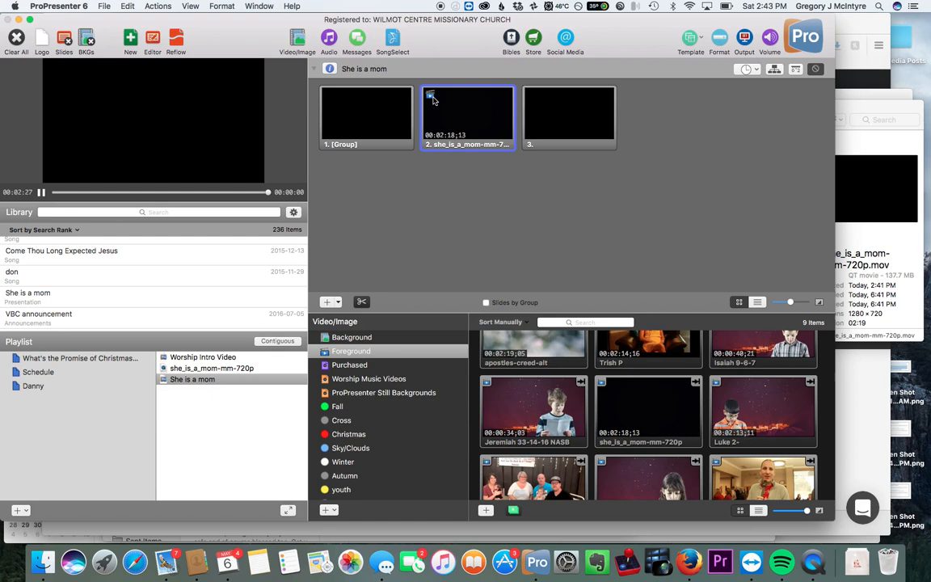
Review the Background and Foreground media cue behavior options for the video on the second slide.
right_click(457, 125)
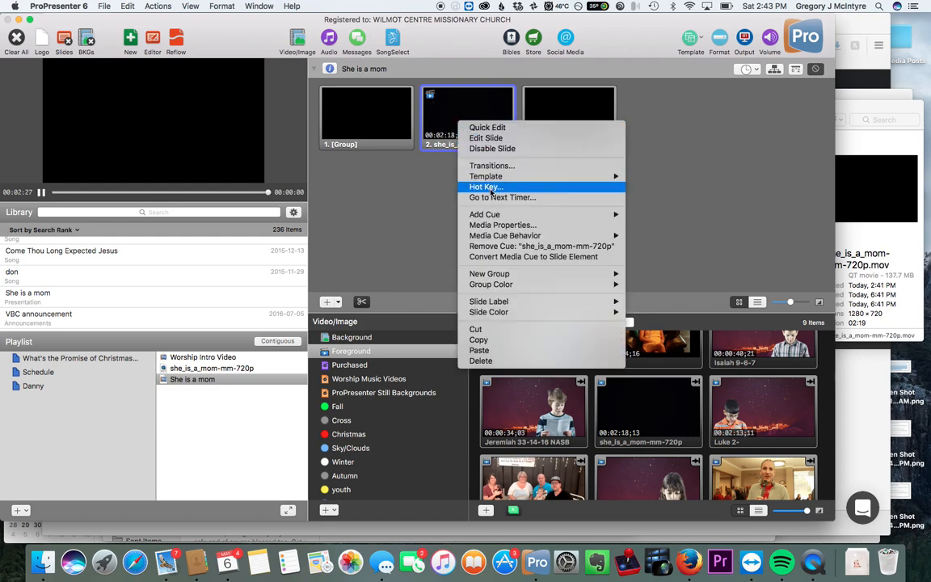
mouse_move(502, 236)
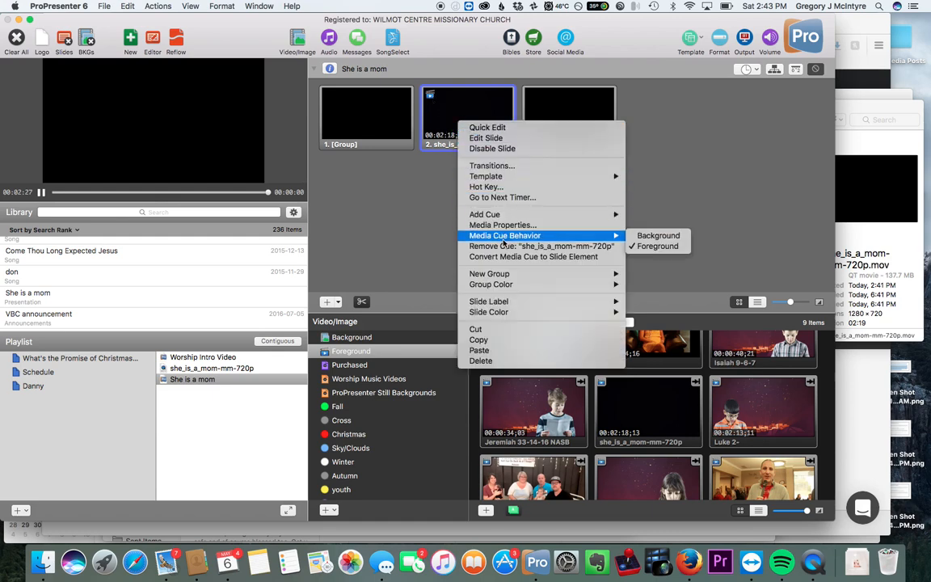
left_click(646, 236)
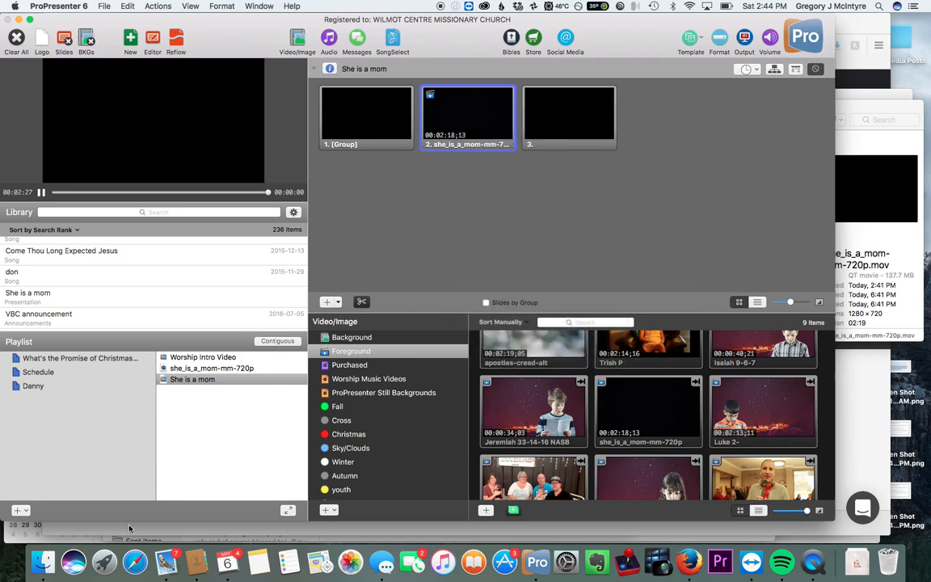
Switch to Firefox and open cmgcreate.com in a new tab.
left_click(689, 561)
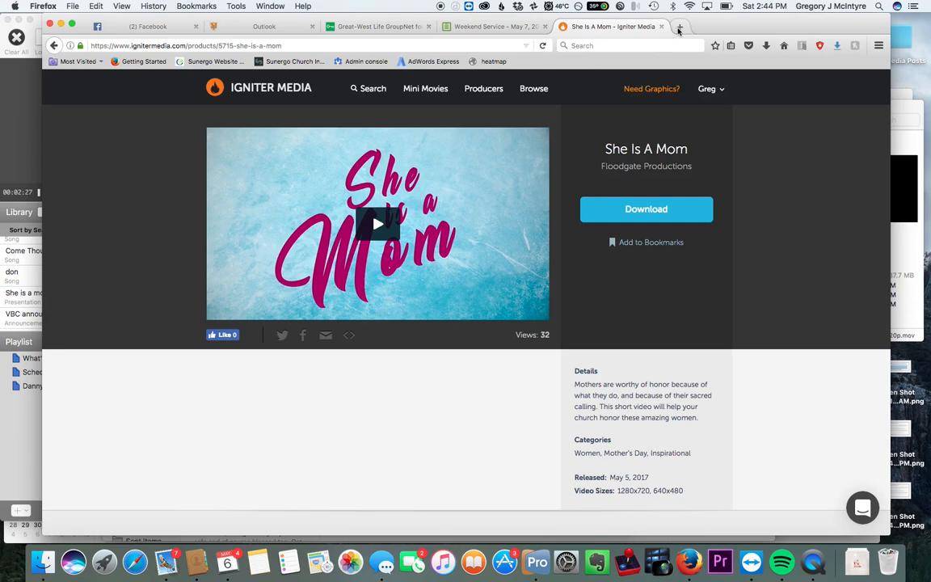
left_click(679, 27)
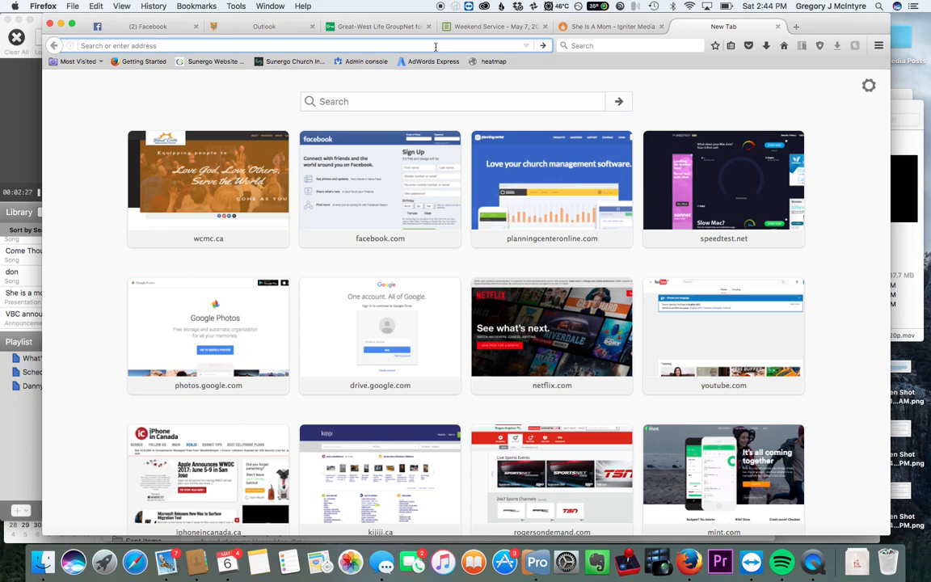
type("cmg")
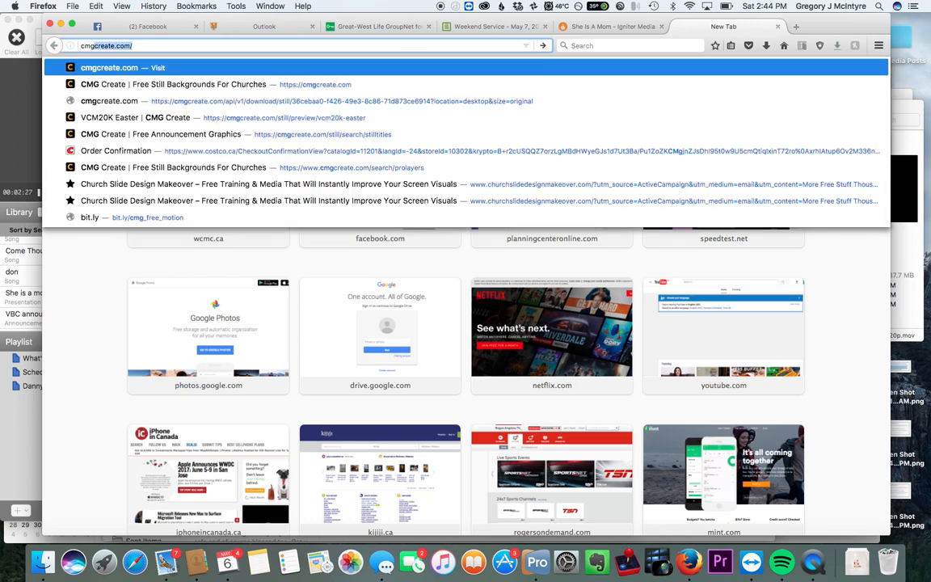
key("Return")
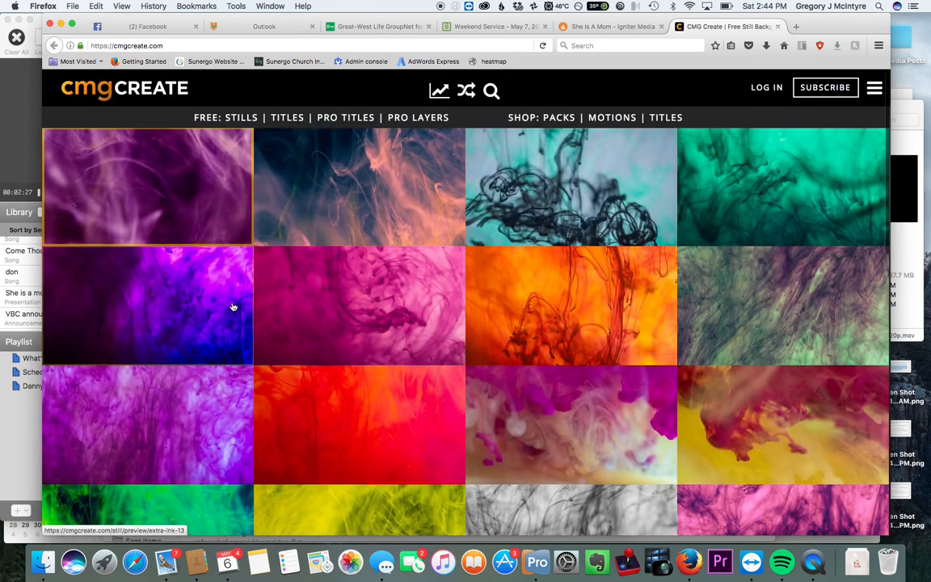
Browse the free still backgrounds on the cmgCREATE home page, from the ink stills through the flags and crosses.
scroll(232, 307, "down", 5)
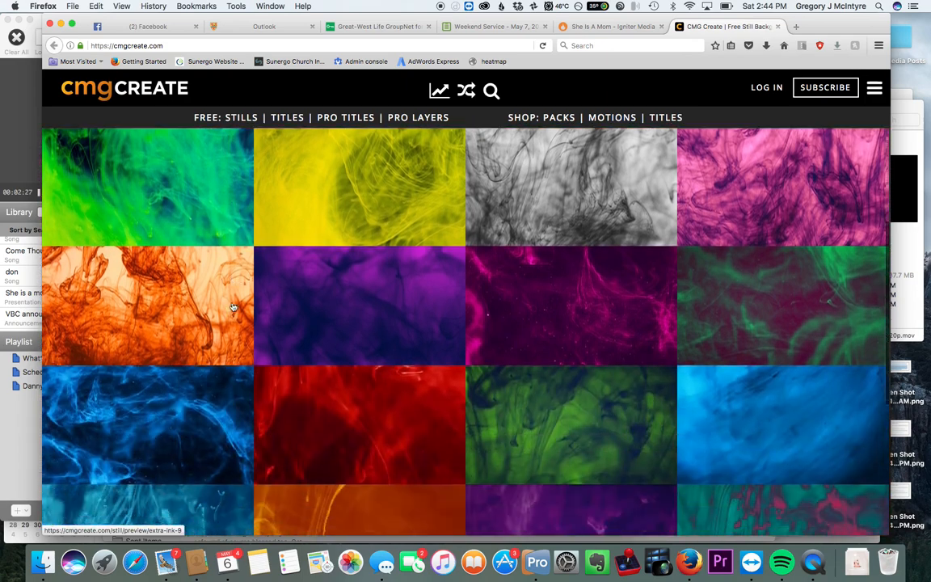
scroll(232, 307, "down", 2)
scroll(365, 368, "down", 5)
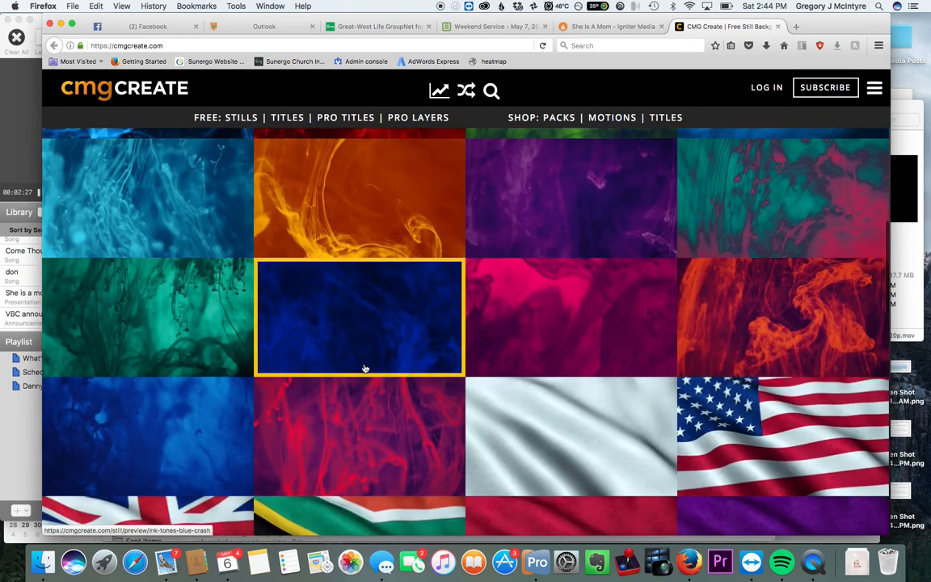
scroll(365, 368, "down", 8)
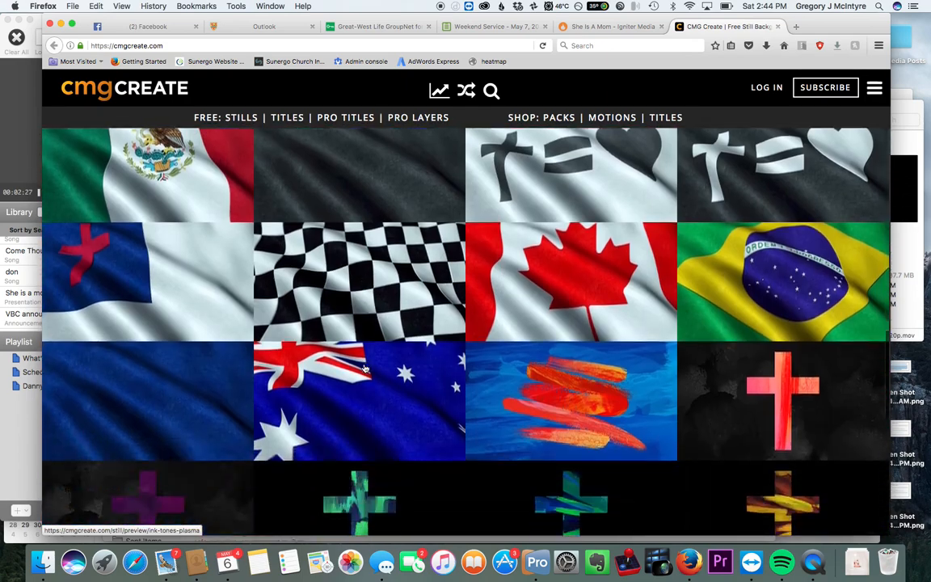
scroll(364, 369, "down", 2)
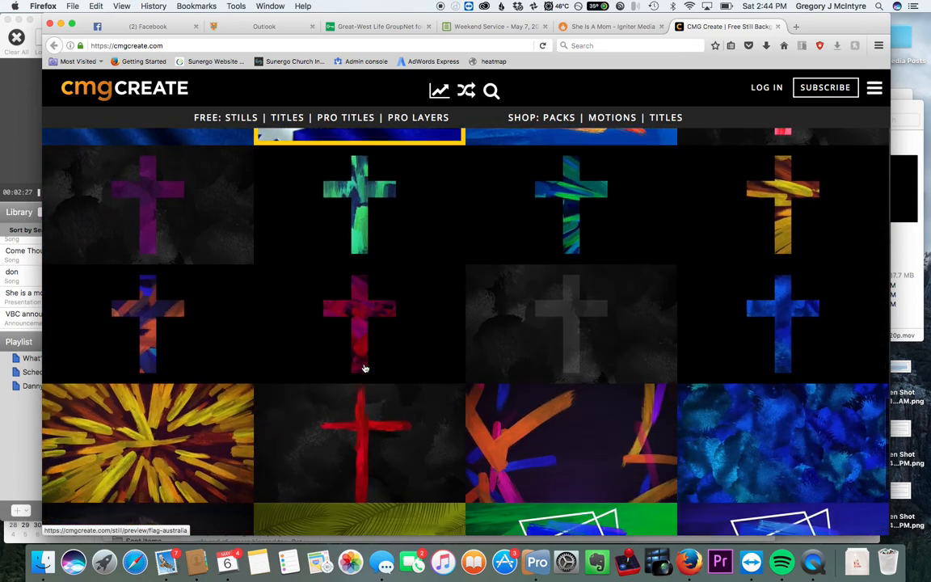
scroll(365, 368, "down", 5)
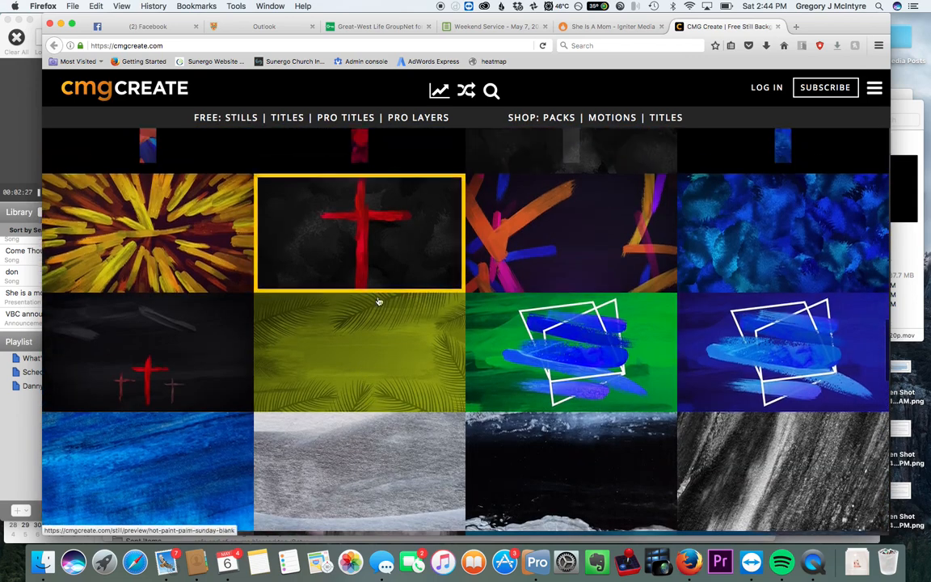
Open the free Pro Layers collection on cmgCREATE and look through its overlay graphics.
left_click(407, 119)
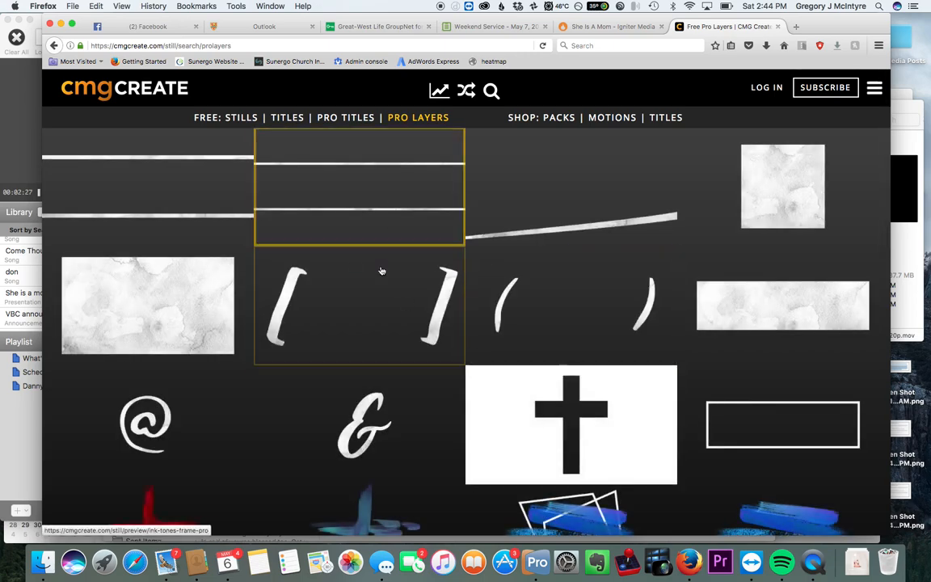
scroll(433, 363, "down", 3)
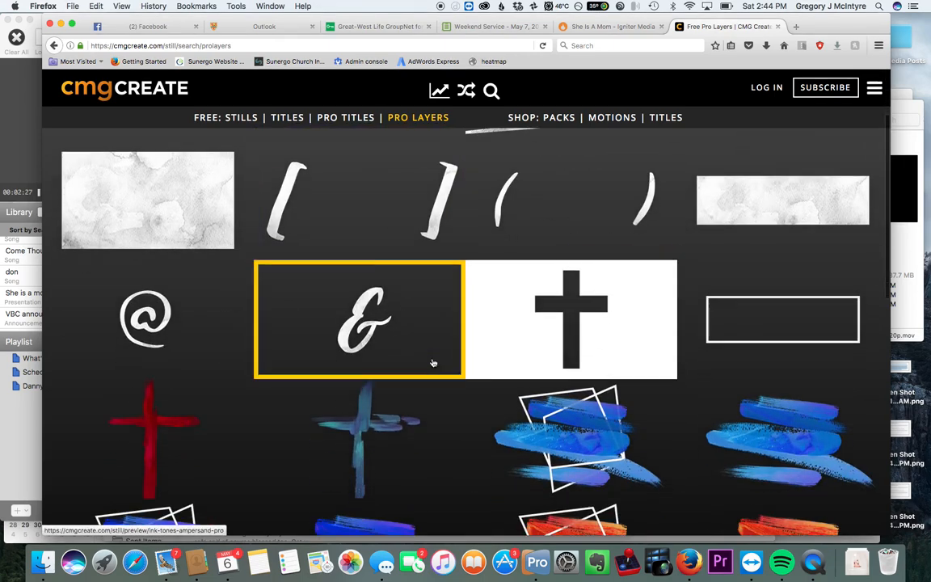
scroll(433, 362, "down", 10)
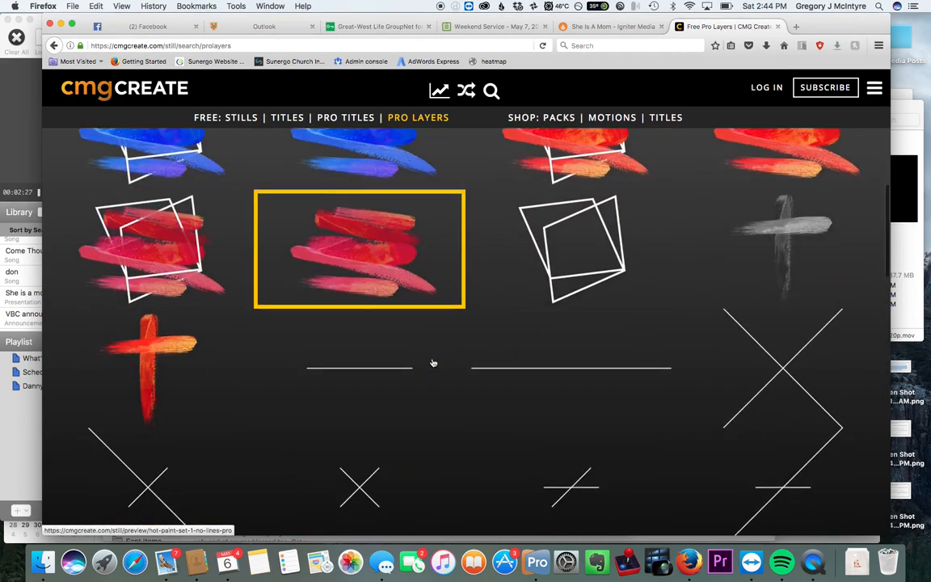
scroll(432, 362, "down", 3)
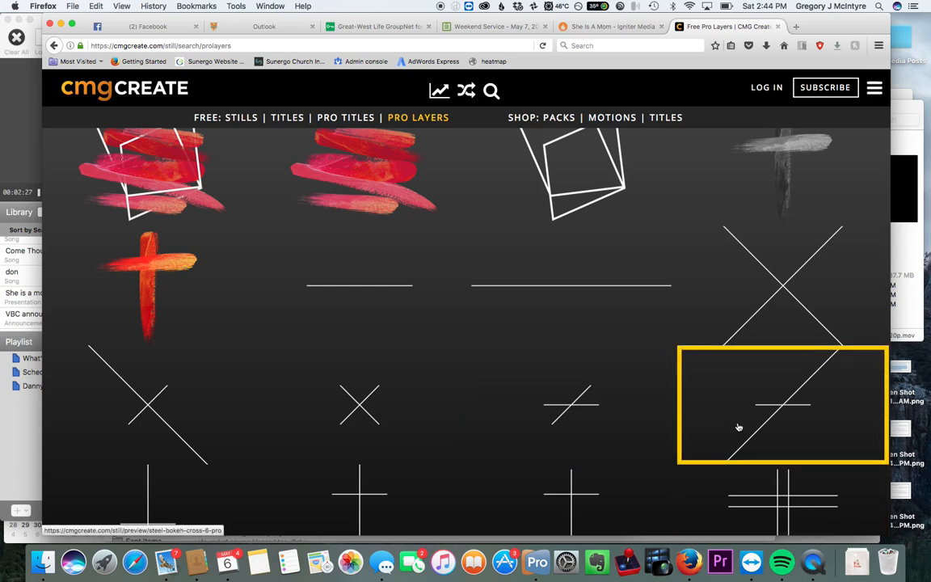
Revisit the She Is A Mom page on Igniter Media and return to cmgCREATE to look through its free Stills collection.
left_click(612, 26)
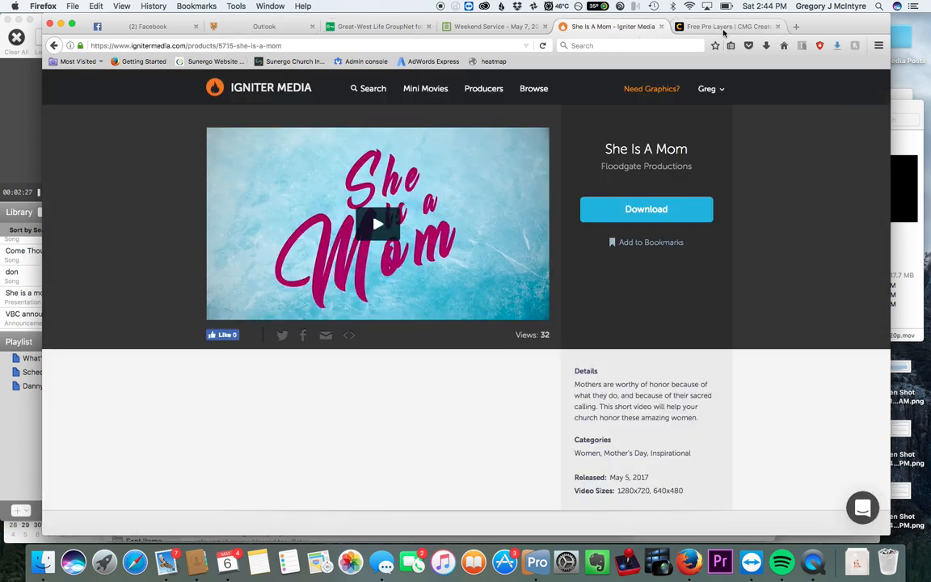
key("ctrl+Tab")
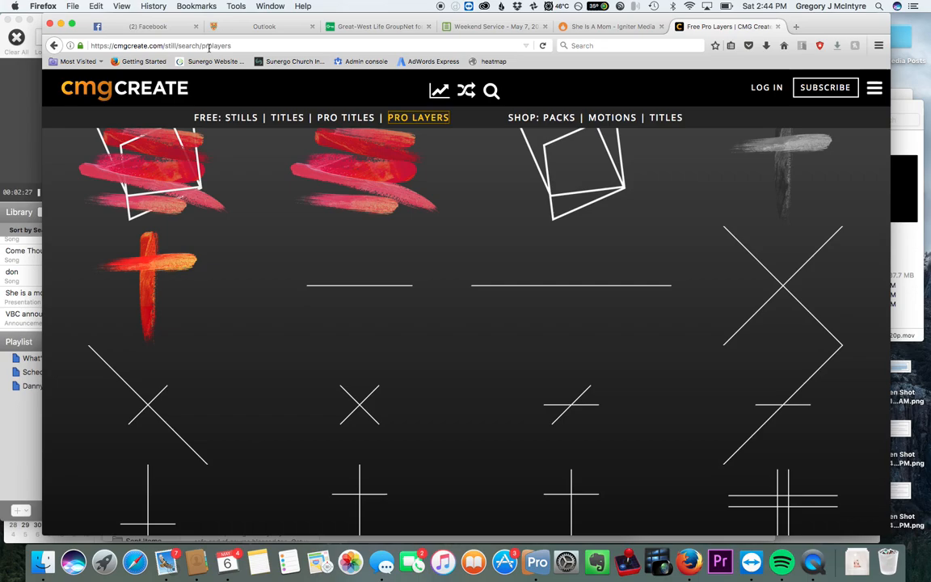
left_click(242, 118)
scroll(453, 322, "down", 20)
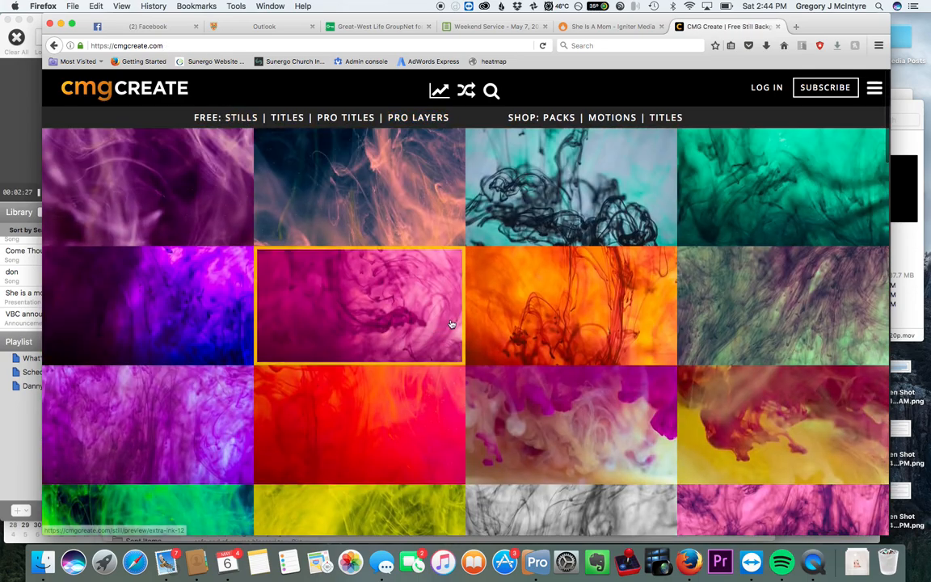
scroll(452, 323, "down", 8)
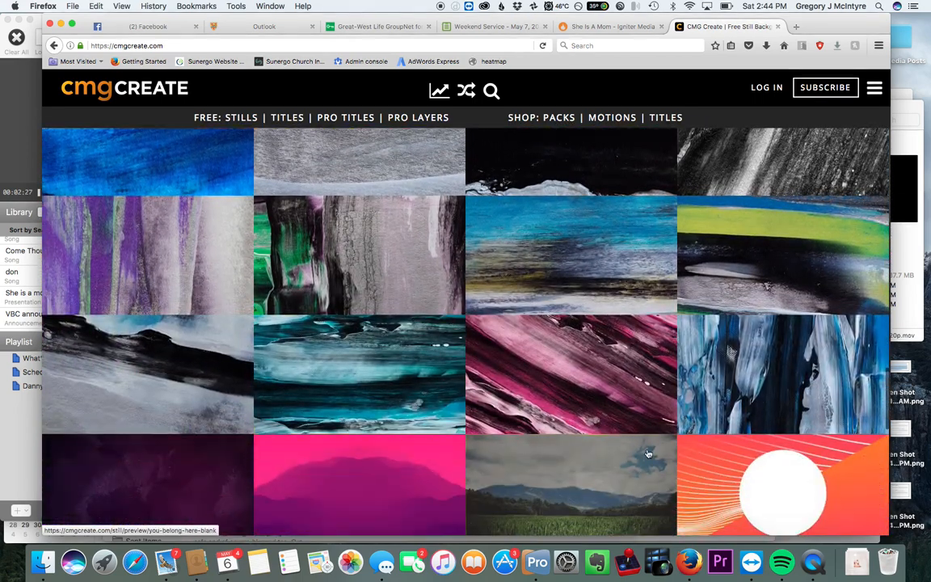
left_click(813, 563)
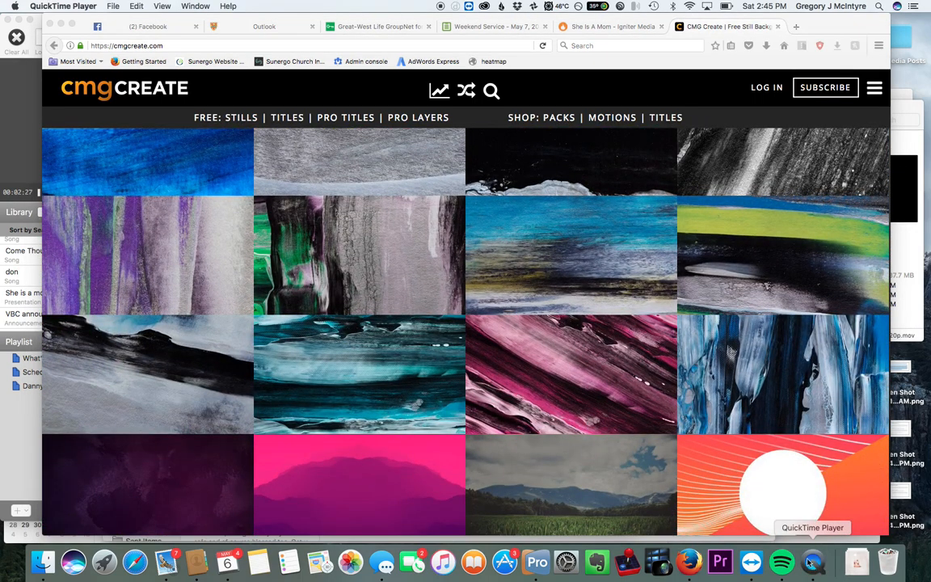